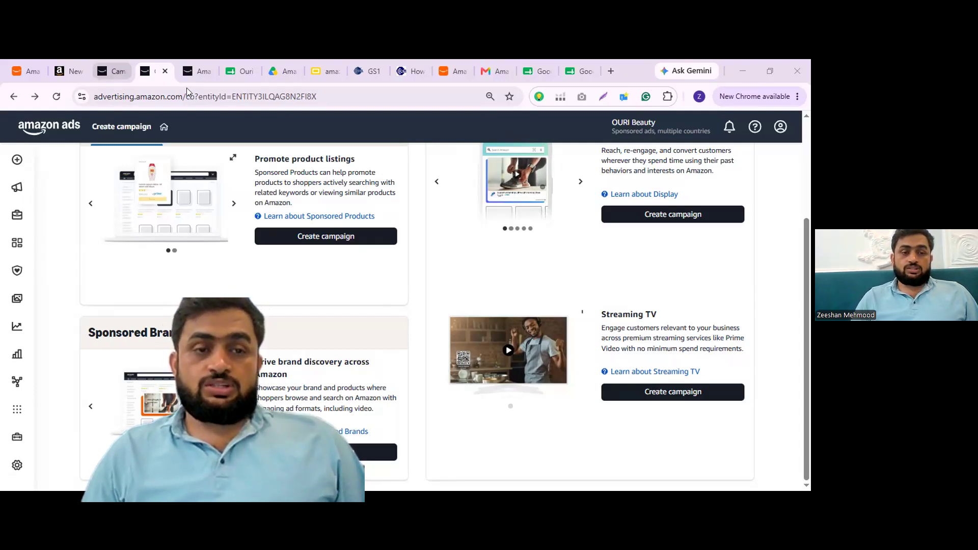
# Start creating a new Sponsored Brands campaign for the United States
pyautogui.click(61, 67)
pyautogui.click(152, 71)
pyautogui.scroll(3, 207, 216)
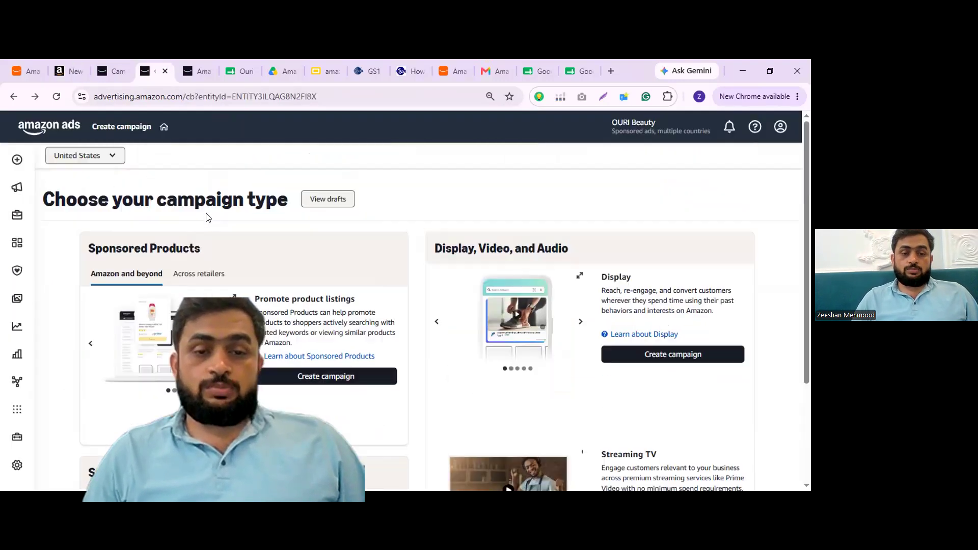
pyautogui.scroll(-3, 259, 369)
pyautogui.click(394, 452)
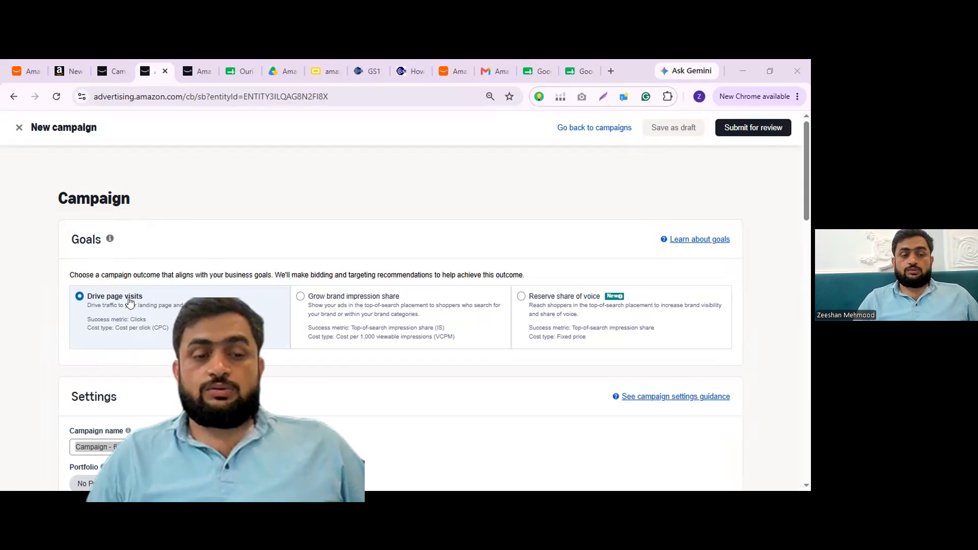
# Keep the Drive page visits goal and name the campaign "SP - Man - Video - hair towel"
pyautogui.scroll(-2, 130, 305)
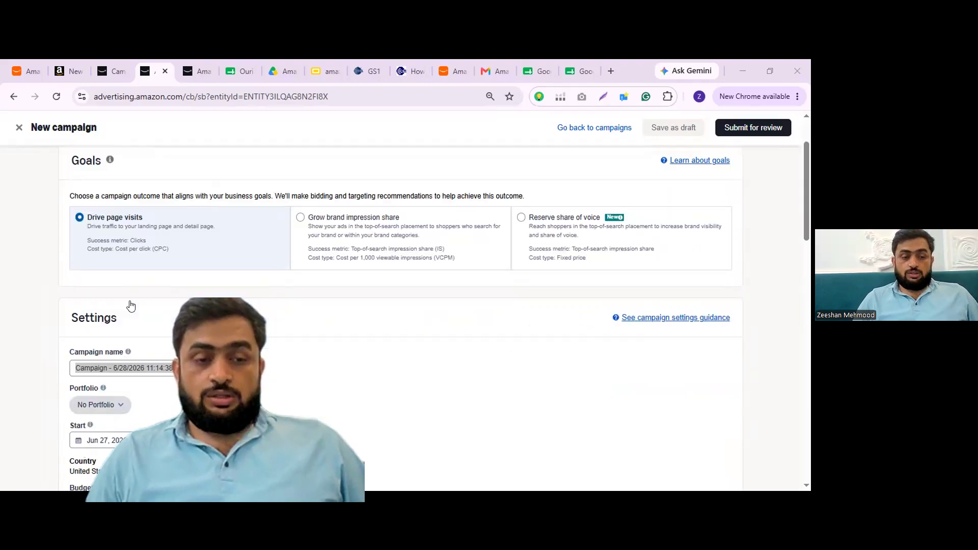
pyautogui.scroll(-2, 130, 305)
pyautogui.scroll(1, 129, 281)
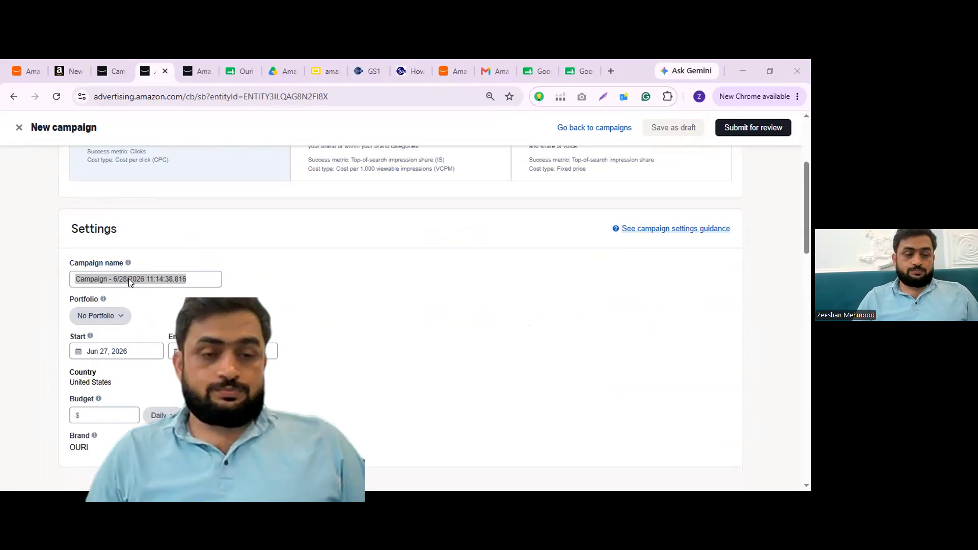
pyautogui.doubleClick(128, 278)
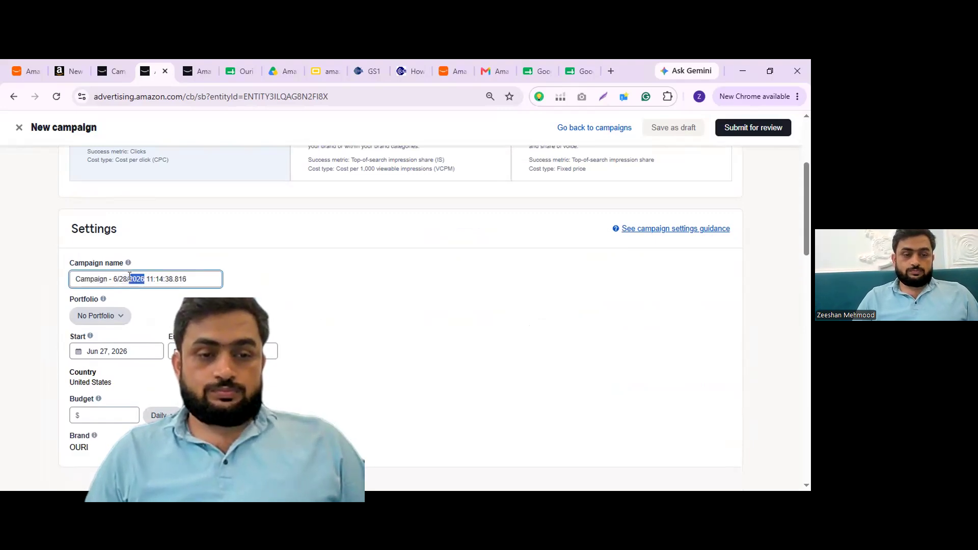
pyautogui.tripleClick(129, 277)
pyautogui.write('SP - Man - Video - hair towel')
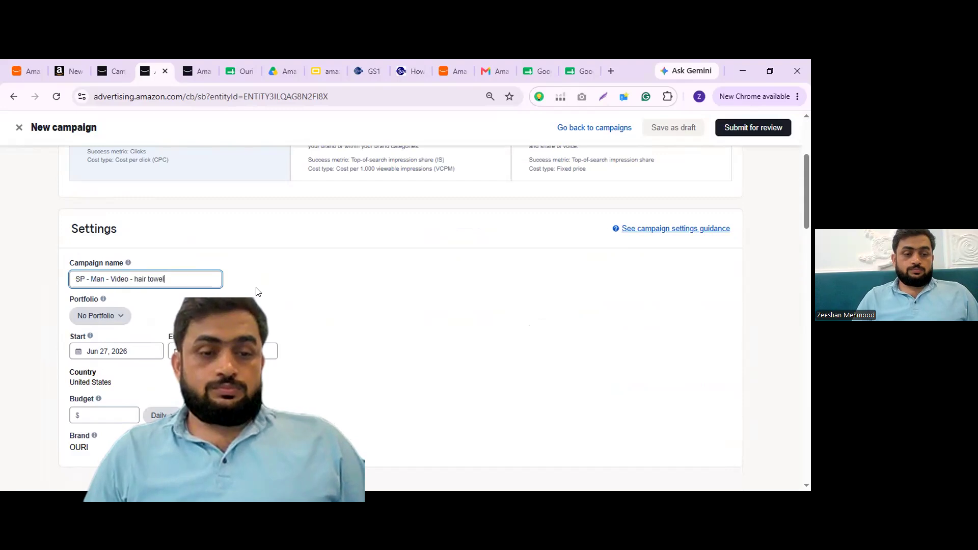
# Name the ad group "SP - Man - Video - hair towel"
pyautogui.scroll(-2, 257, 291)
pyautogui.scroll(-2, 188, 284)
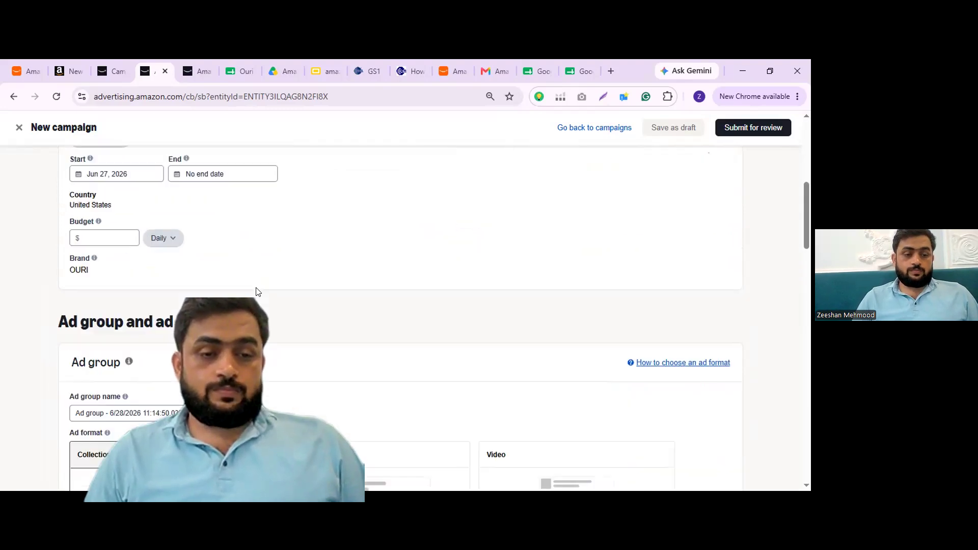
pyautogui.scroll(-3, 168, 259)
pyautogui.tripleClick(169, 259)
pyautogui.write('SP - Man - Video - hair towel')
# Choose the Video ad format and use the product detail page as the landing page
pyautogui.scroll(-2, 560, 285)
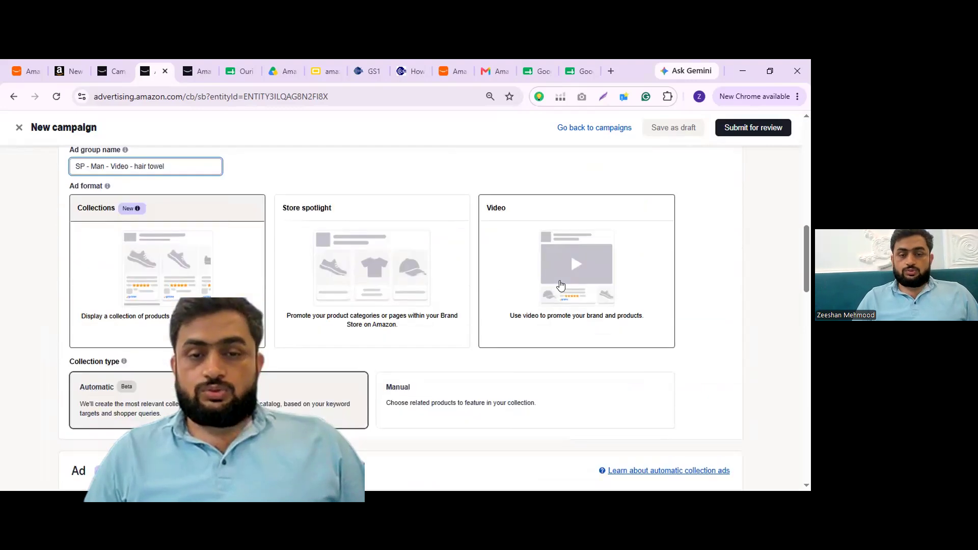
pyautogui.click(561, 285)
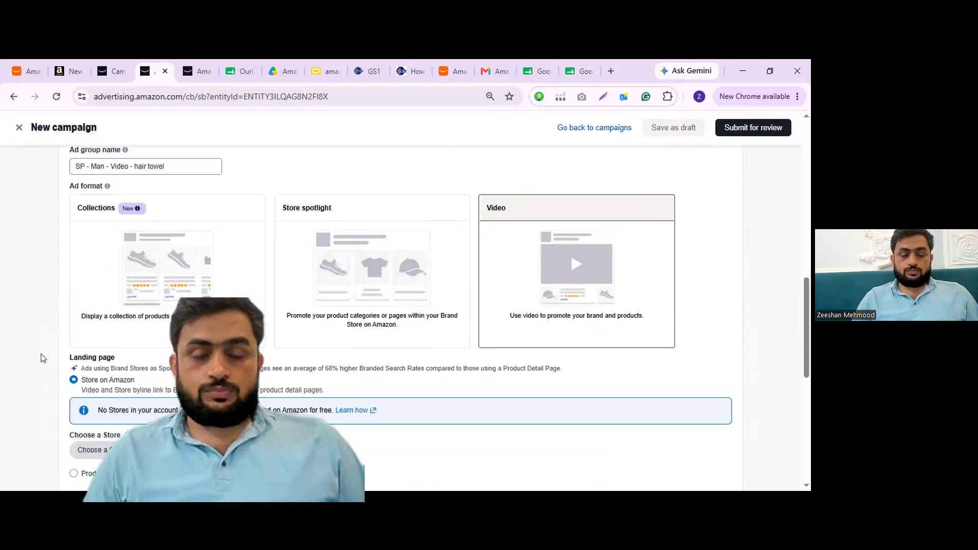
pyautogui.scroll(-3, 41, 357)
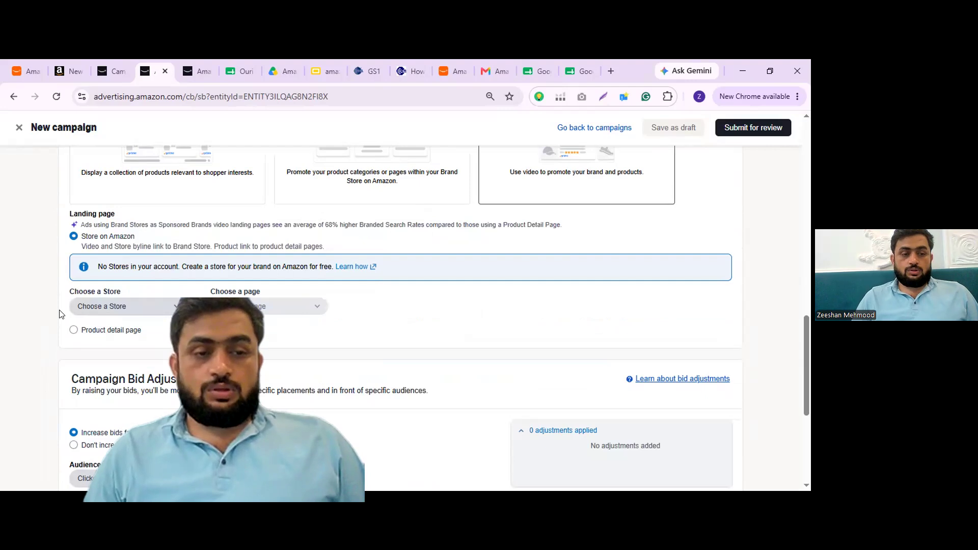
pyautogui.scroll(-1, 67, 300)
pyautogui.click(74, 275)
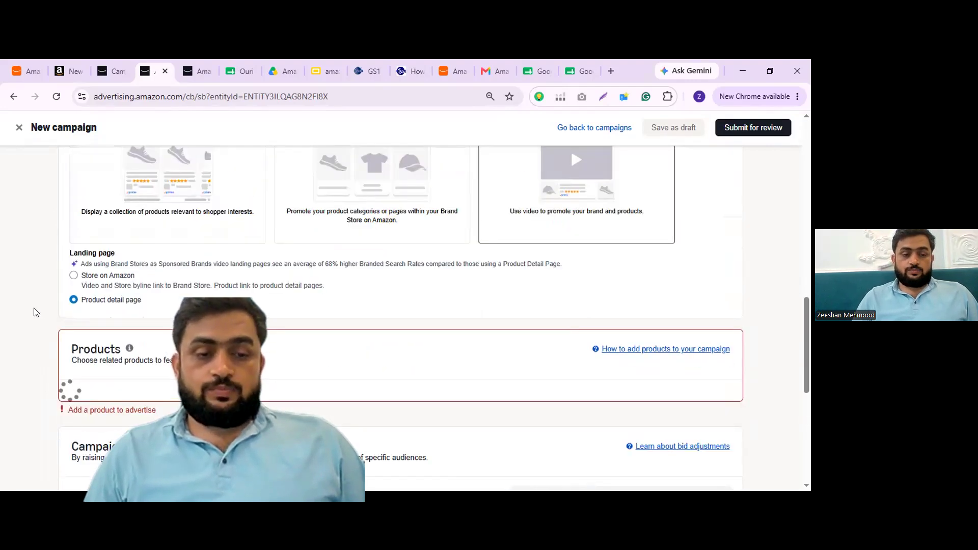
# Add the peach OURI Ultra Soft SilkBlend microfiber hair towel wrap as the advertised product
pyautogui.scroll(-2, 35, 312)
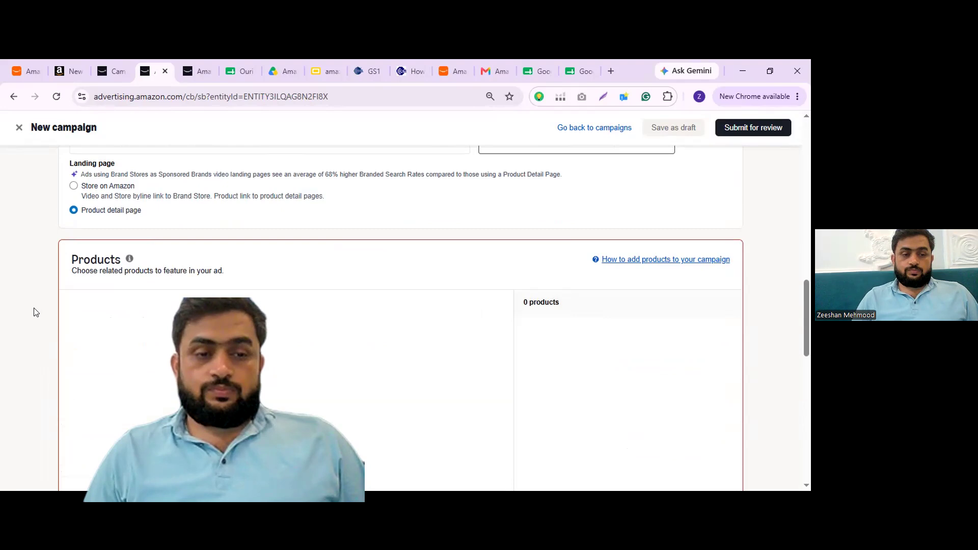
pyautogui.click(483, 331)
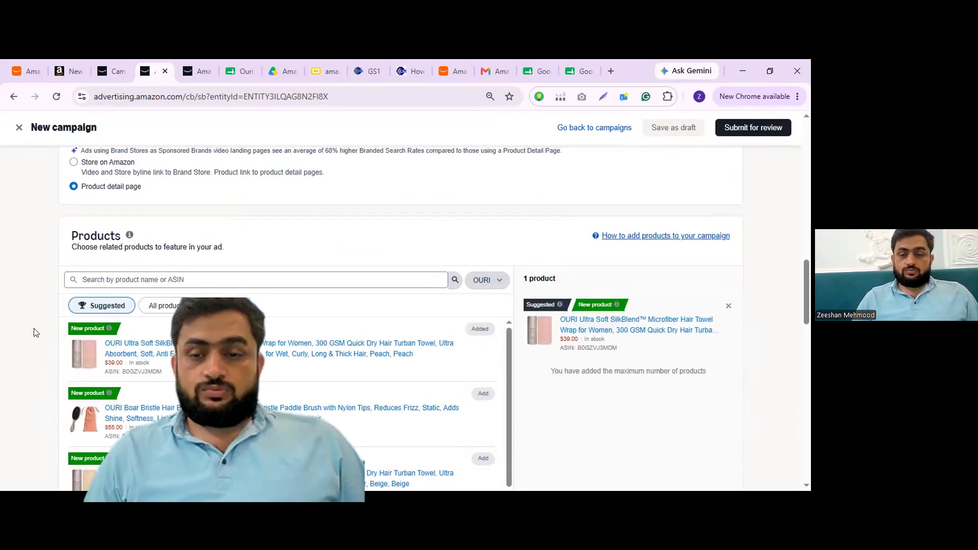
pyautogui.scroll(-5, 36, 333)
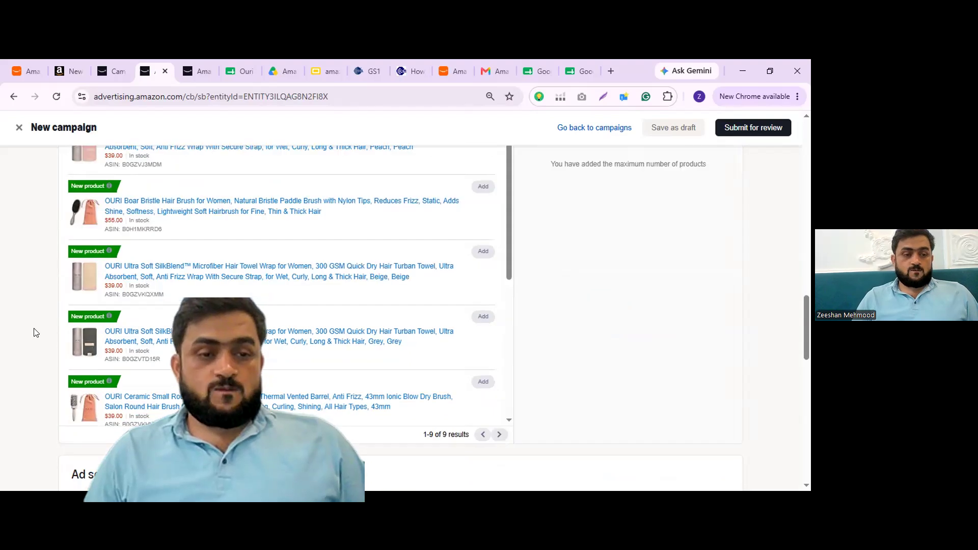
pyautogui.scroll(-5, 35, 333)
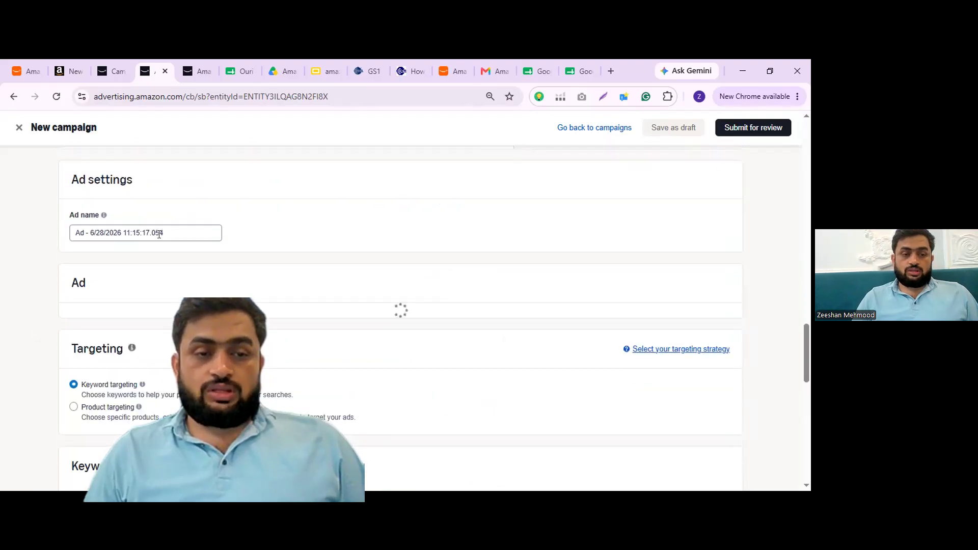
pyautogui.tripleClick(159, 233)
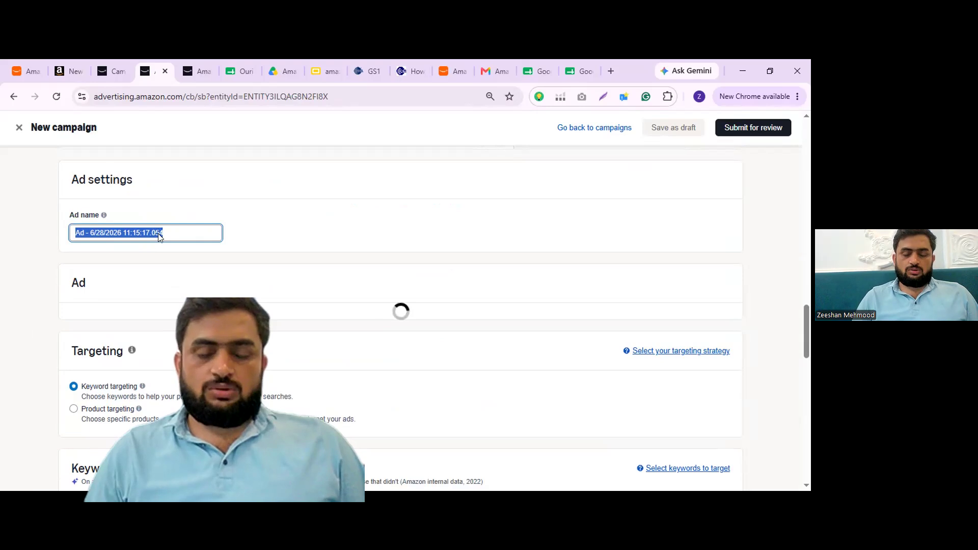
pyautogui.click(9, 292)
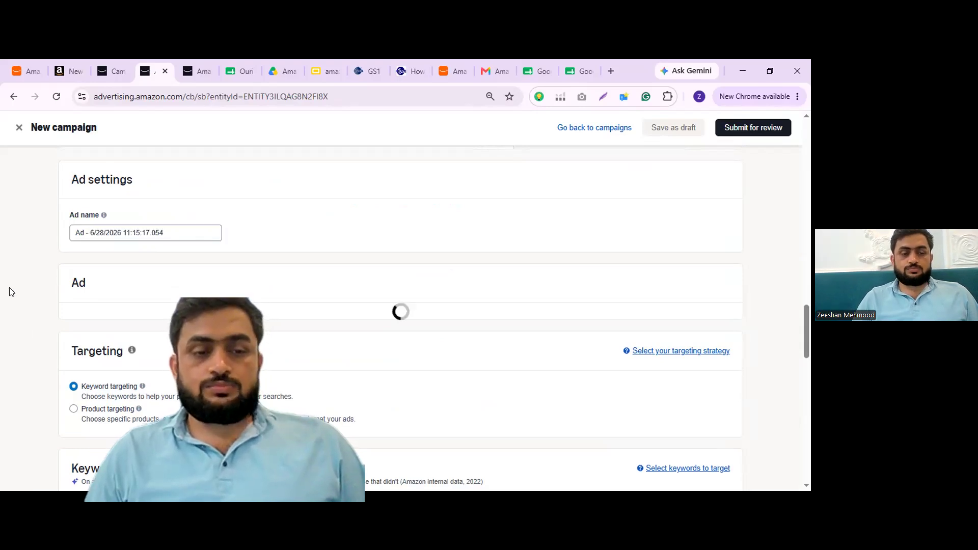
# Try generating a video with AI for the ad and leave the generator without submitting the exit feedback
pyautogui.scroll(-3, 9, 292)
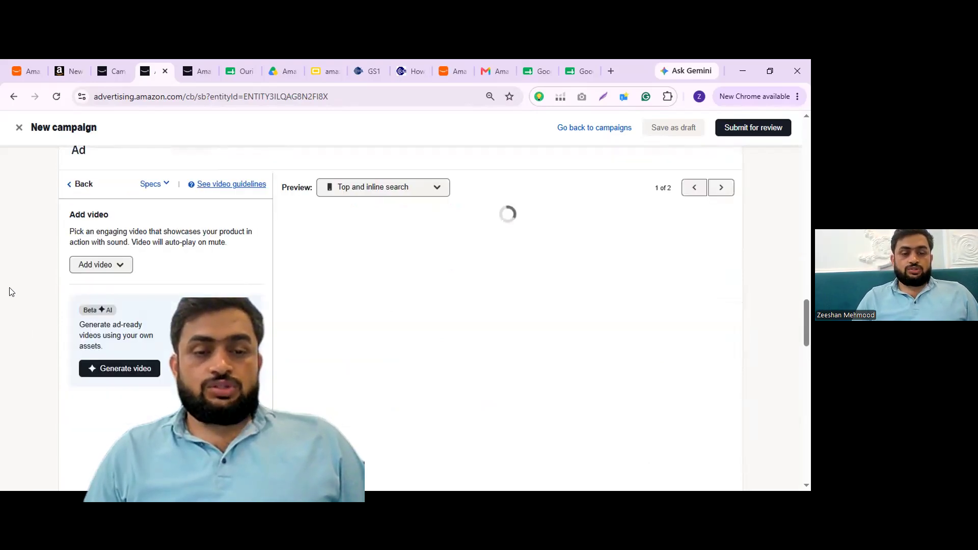
pyautogui.scroll(-1, 89, 250)
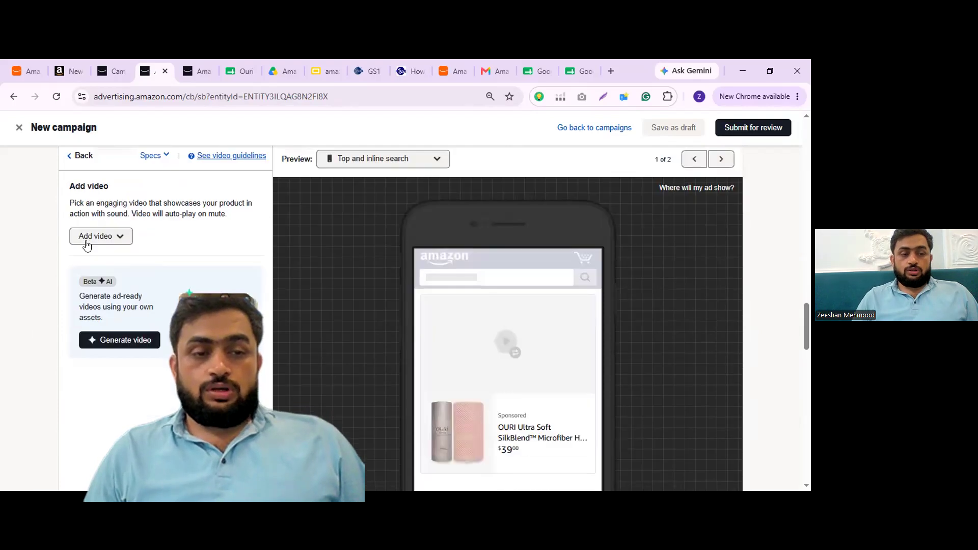
pyautogui.click(87, 243)
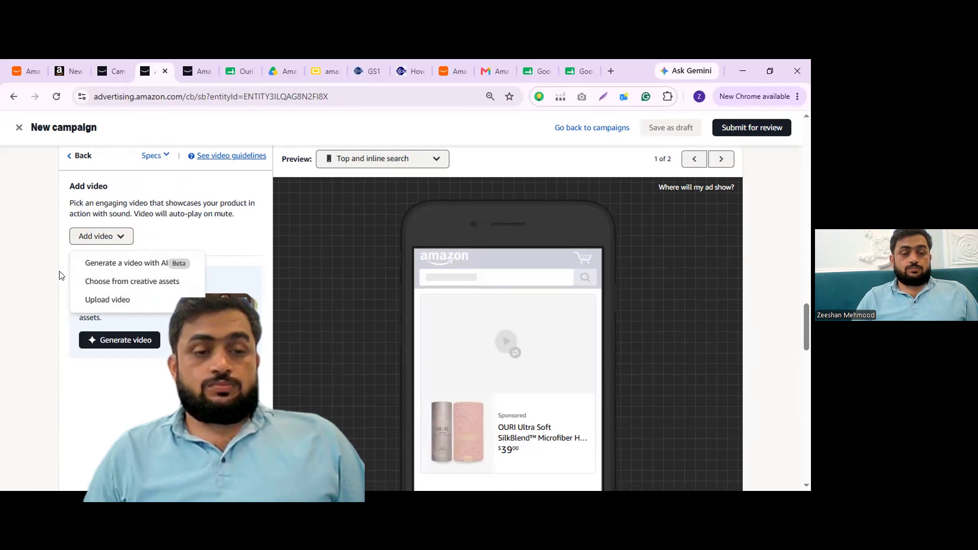
pyautogui.click(103, 264)
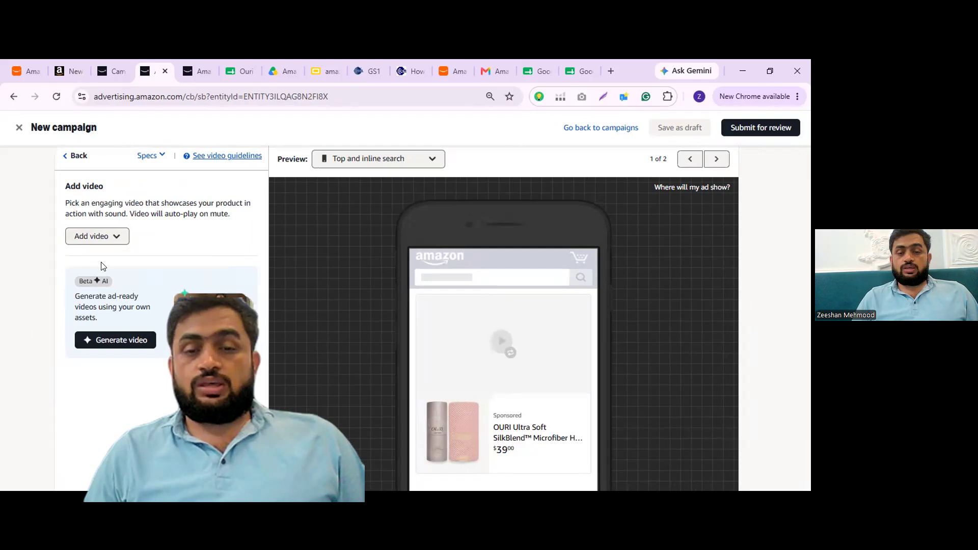
pyautogui.scroll(-1, 316, 326)
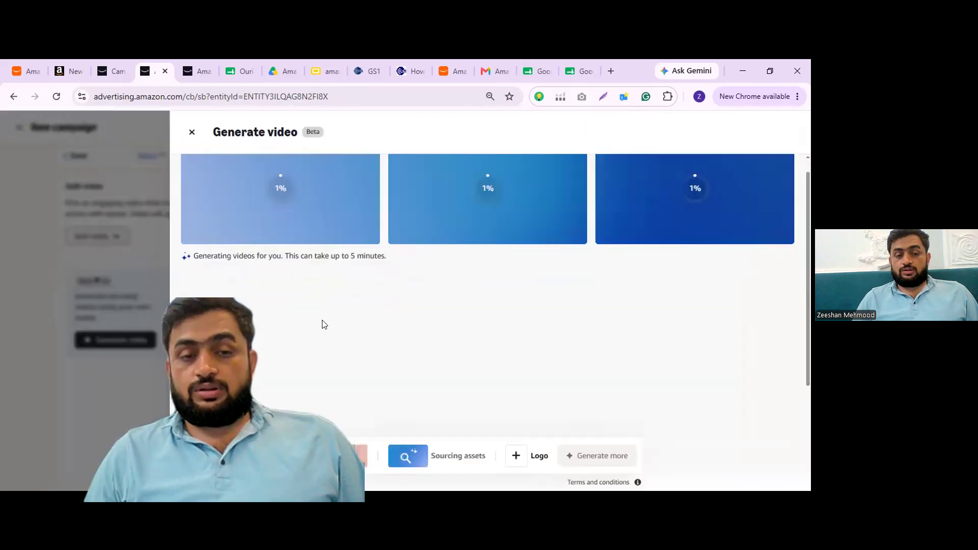
pyautogui.scroll(1, 323, 324)
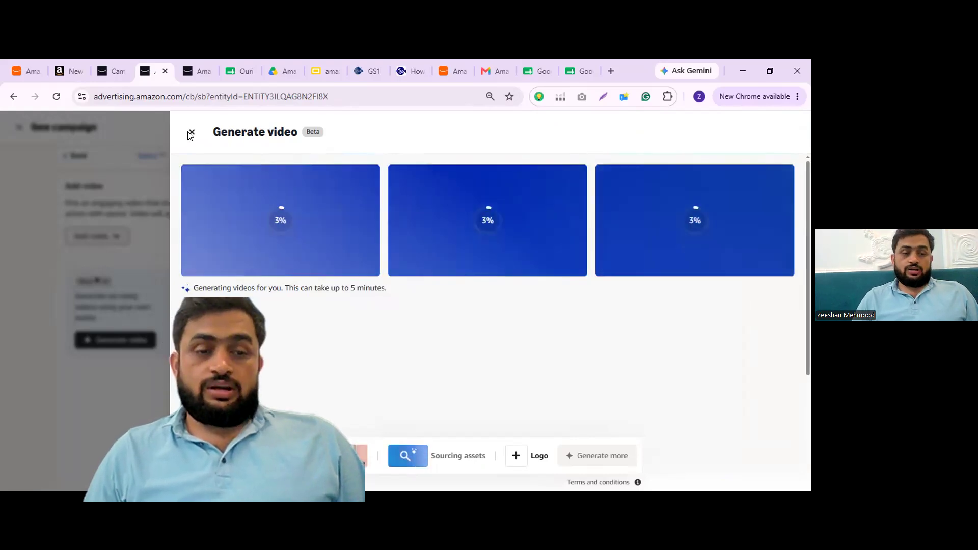
pyautogui.press('Escape')
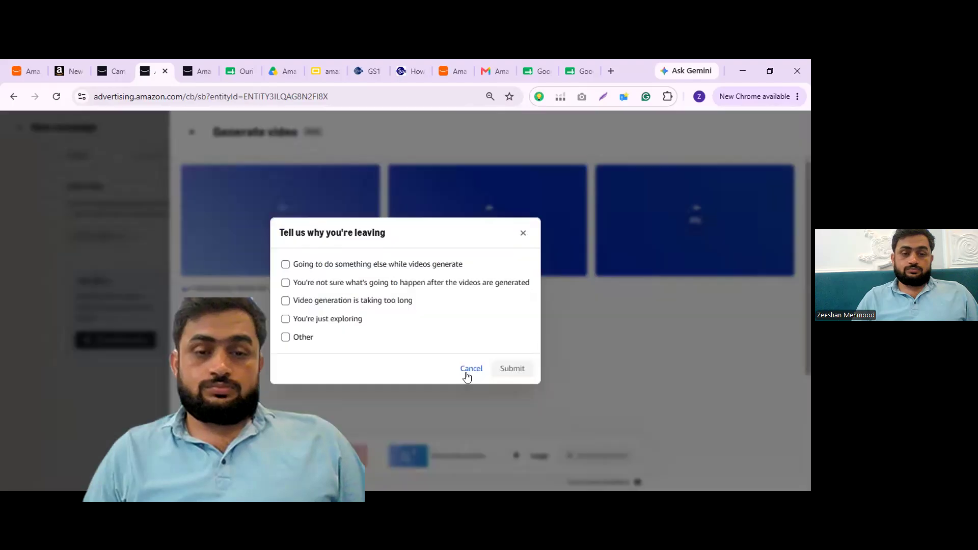
pyautogui.click(467, 369)
pyautogui.click(149, 359)
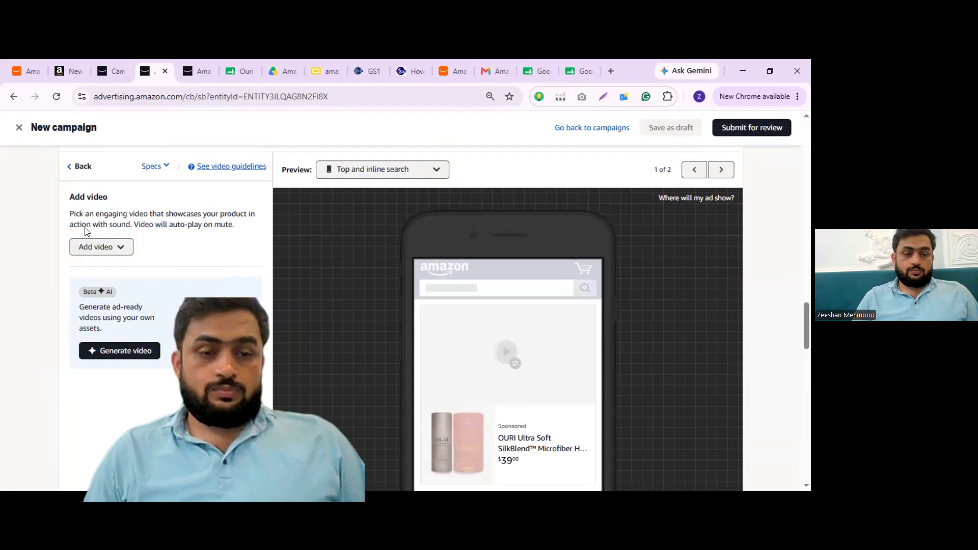
pyautogui.click(69, 169)
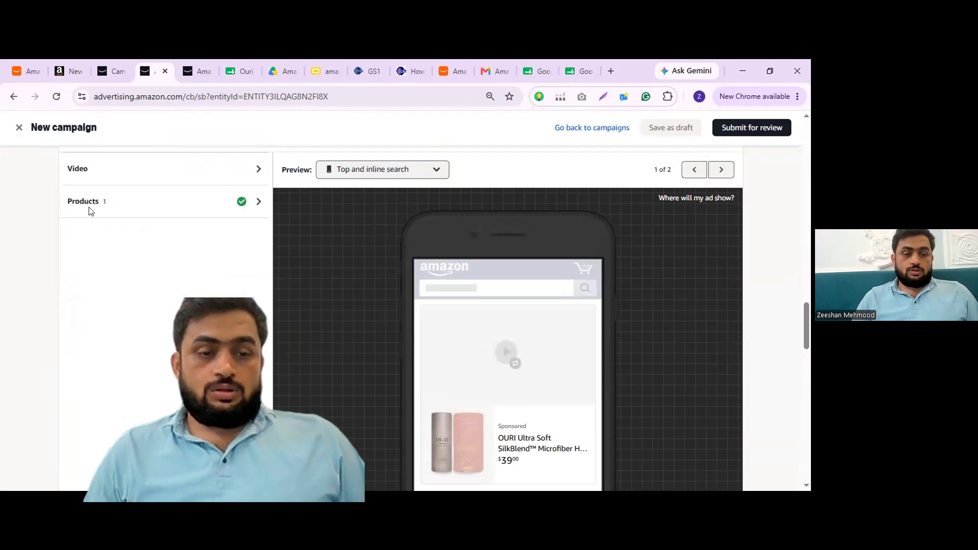
# Switch the campaign's targeting to Product targeting
pyautogui.scroll(-7, 91, 211)
pyautogui.scroll(1, 105, 258)
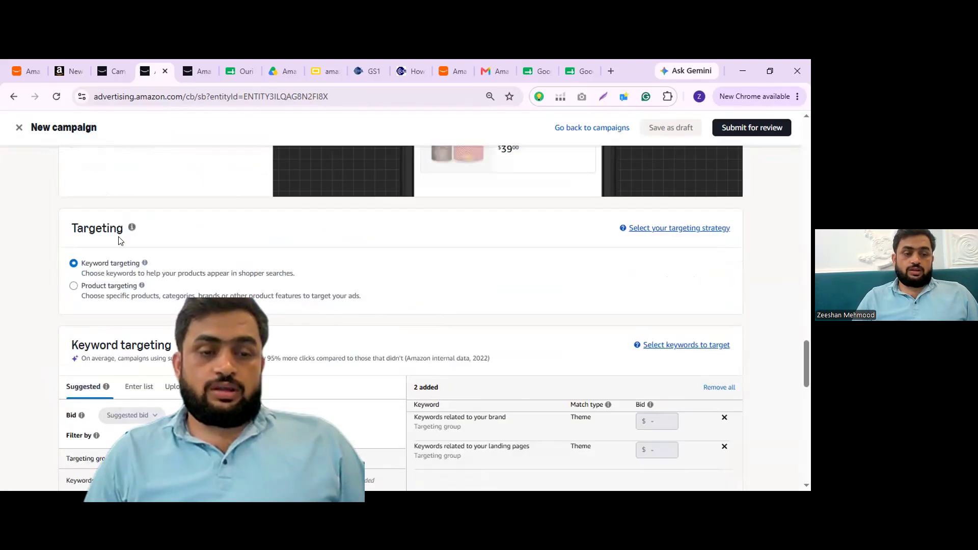
pyautogui.click(75, 287)
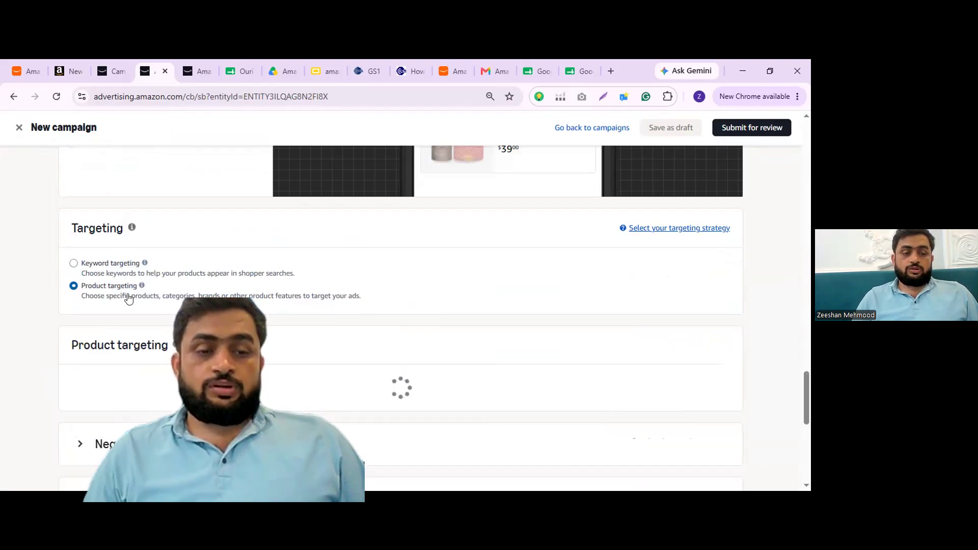
# Add all suggested categories as targets: Hair Styling Accessories, Hair Care Products, Beauty & Personal Care, and Hair Drying Towels
pyautogui.scroll(-1, 182, 264)
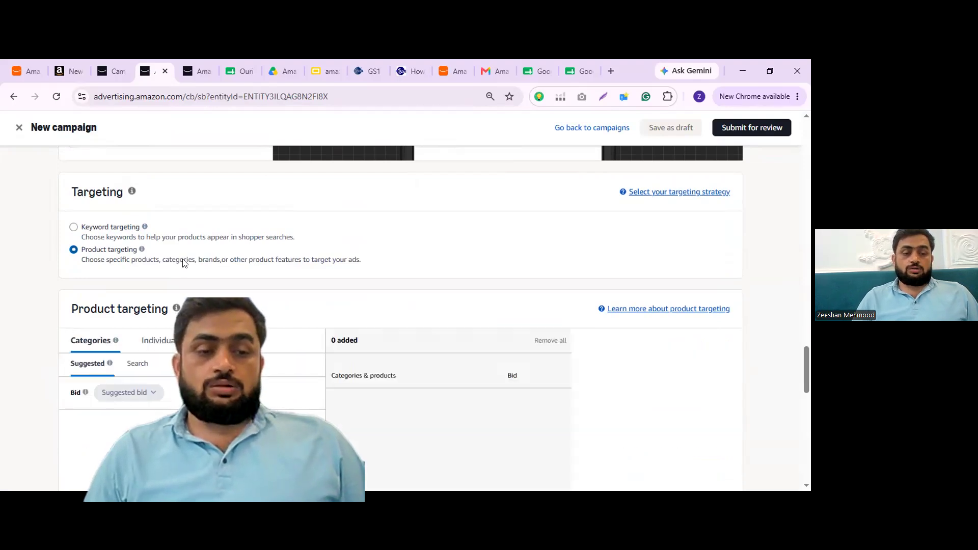
pyautogui.scroll(-3, 182, 264)
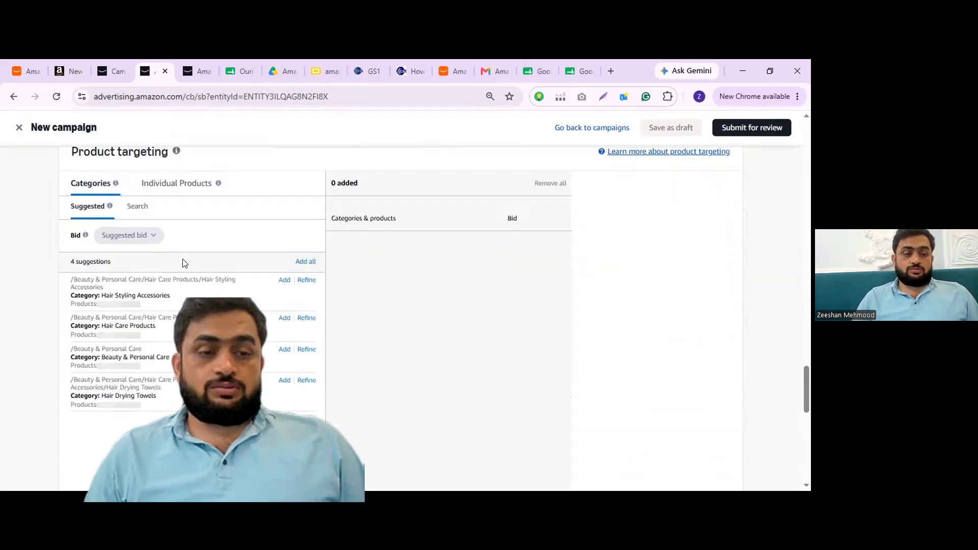
pyautogui.scroll(-1, 169, 244)
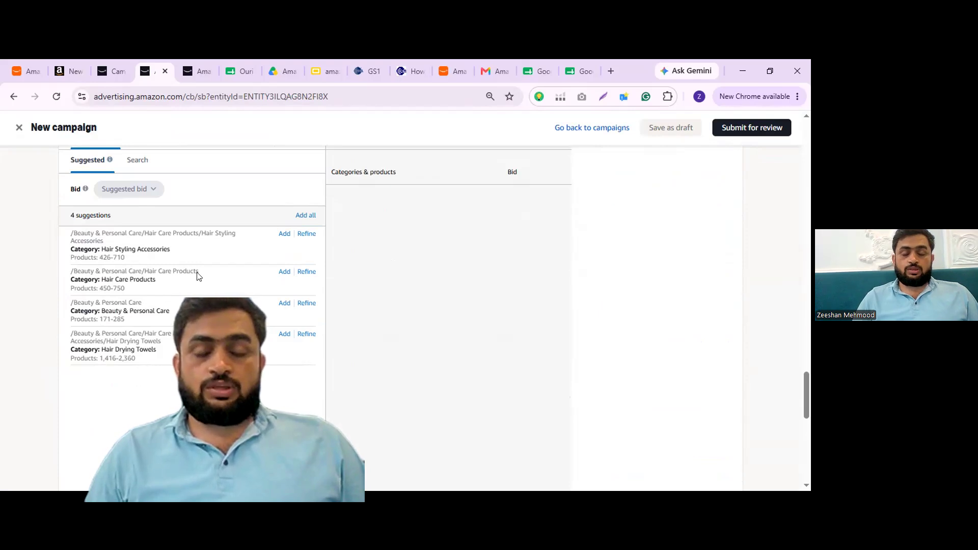
pyautogui.click(308, 217)
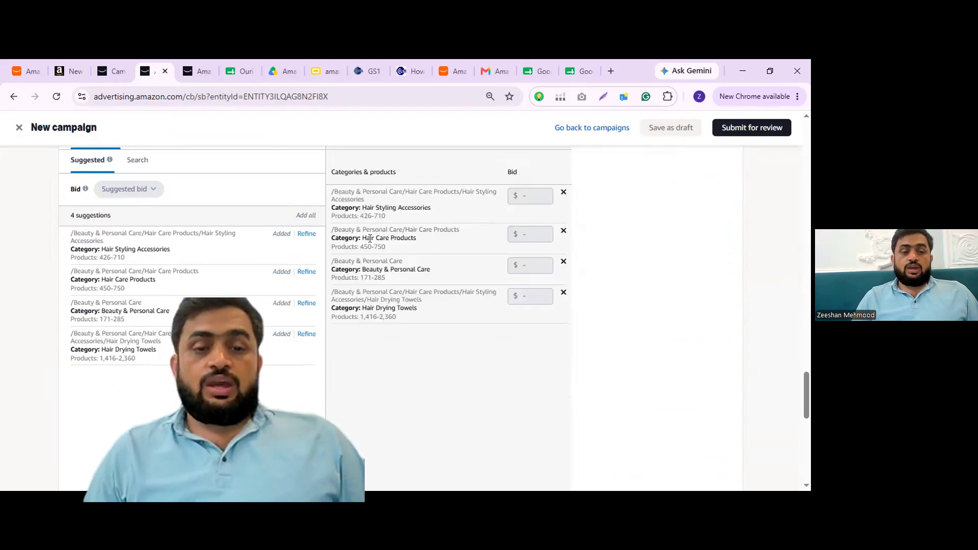
# Open the refinement options for the suggested Hair Styling Accessories category and view its brand filter list
pyautogui.scroll(1, 336, 258)
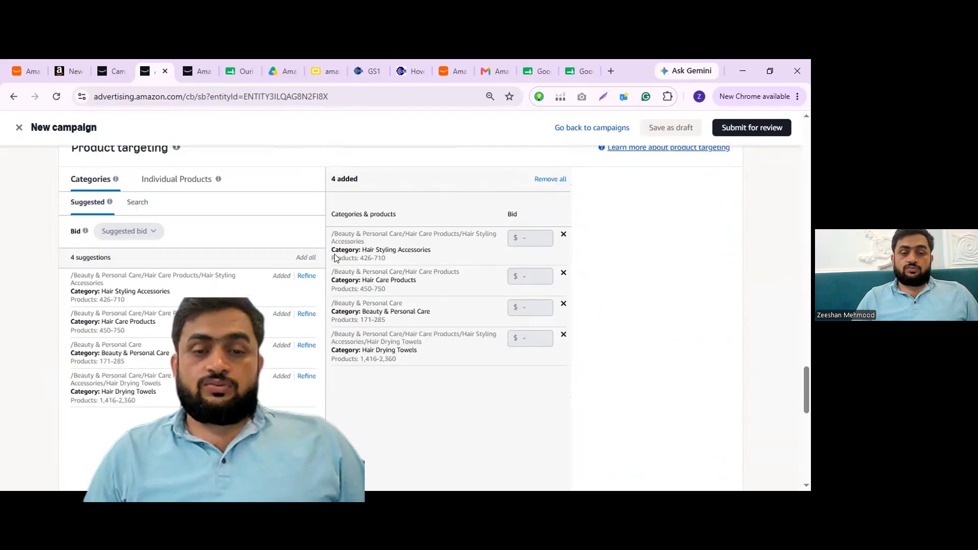
pyautogui.click(307, 277)
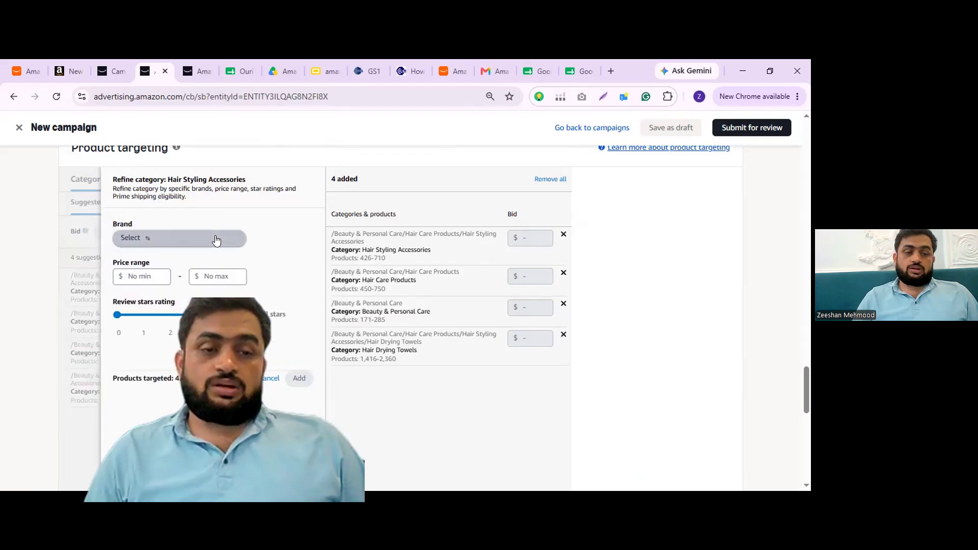
pyautogui.click(216, 237)
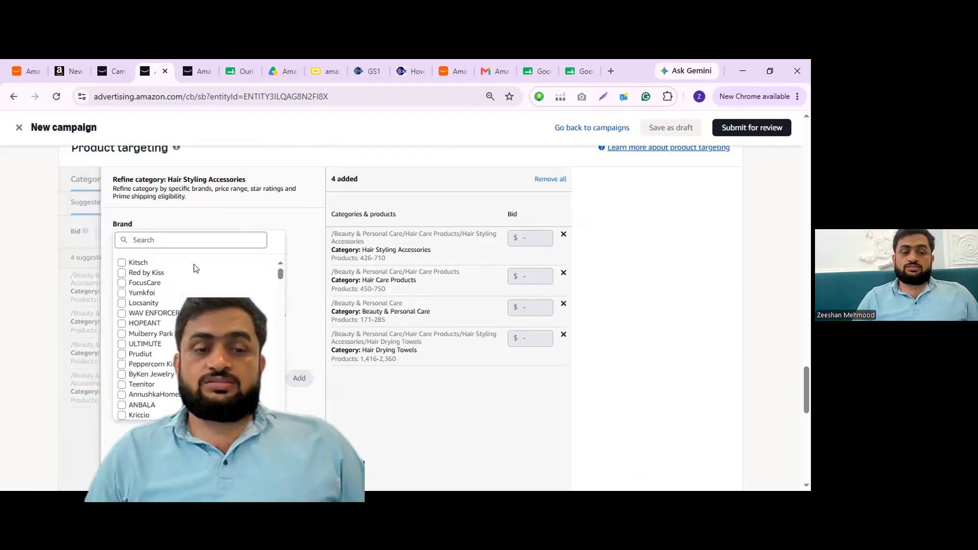
pyautogui.click(264, 208)
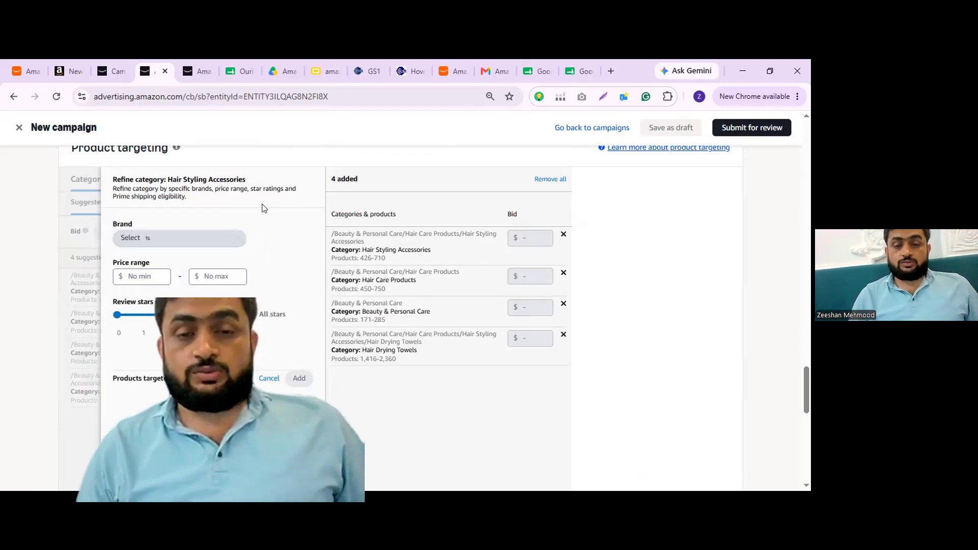
# Refine Hair Styling Accessories to a minimum price of $29.99 and a review rating of 0 to 4 stars
pyautogui.click(157, 277)
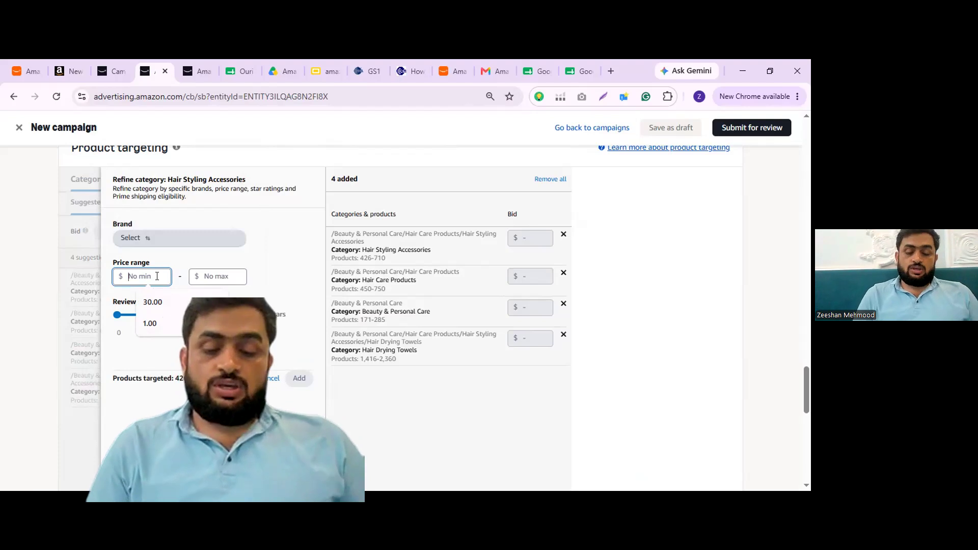
pyautogui.write('29.99')
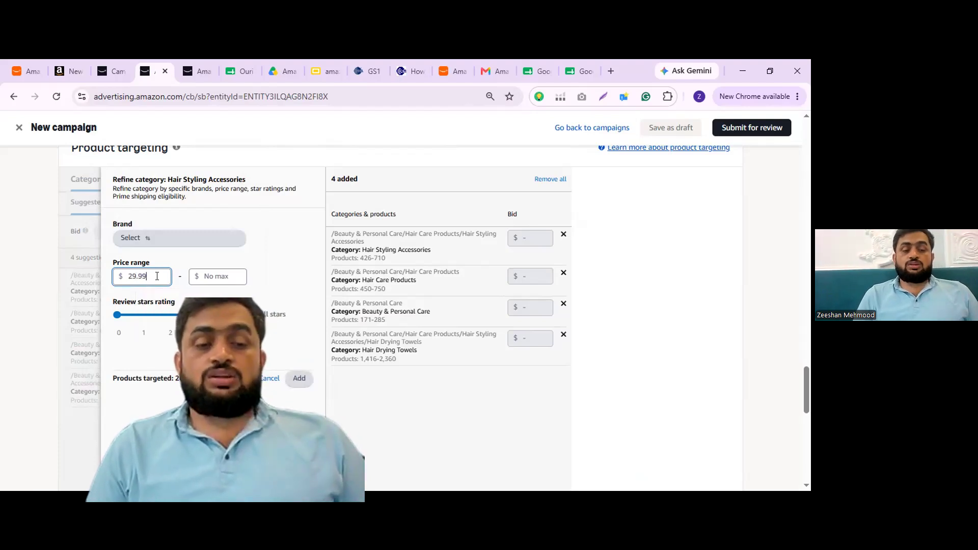
pyautogui.click(185, 256)
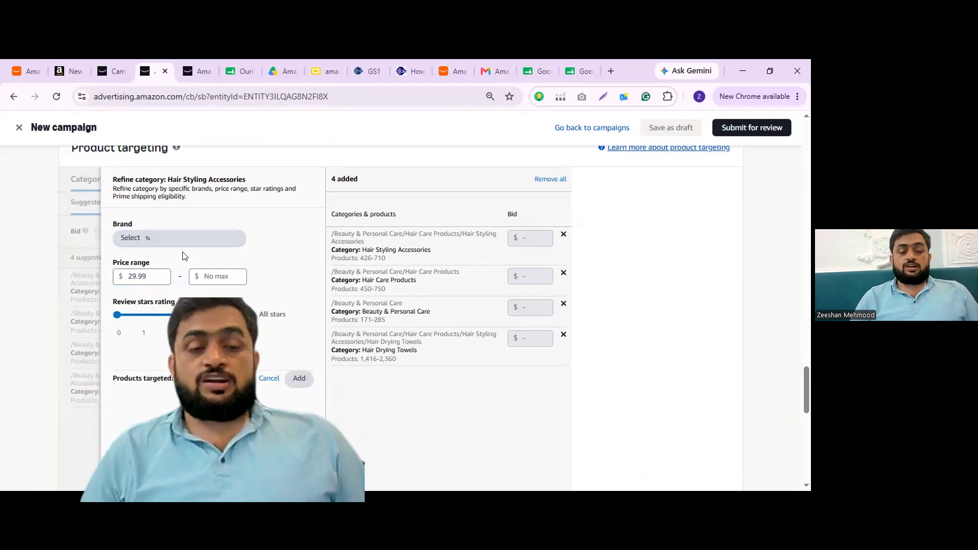
pyautogui.doubleClick(151, 277)
pyautogui.press('BackSpace')
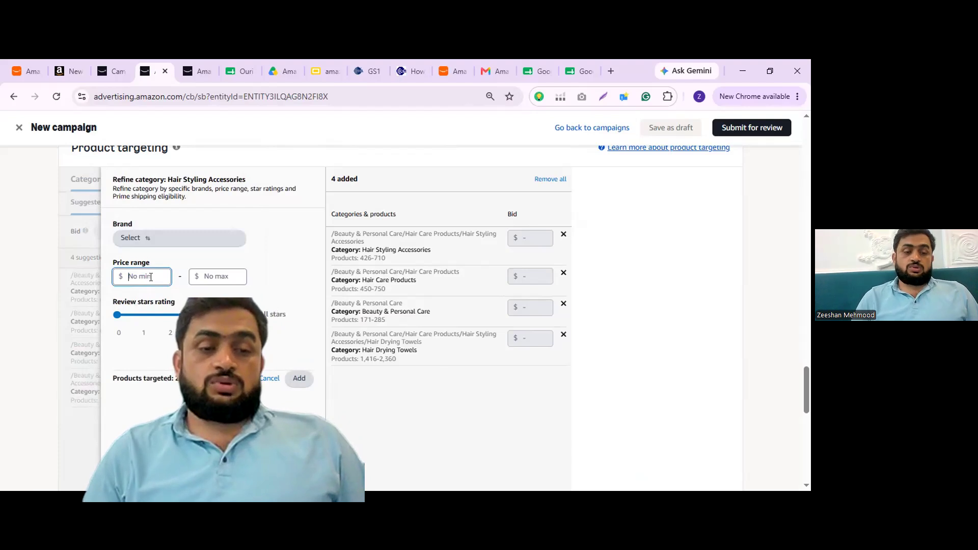
pyautogui.click(150, 277)
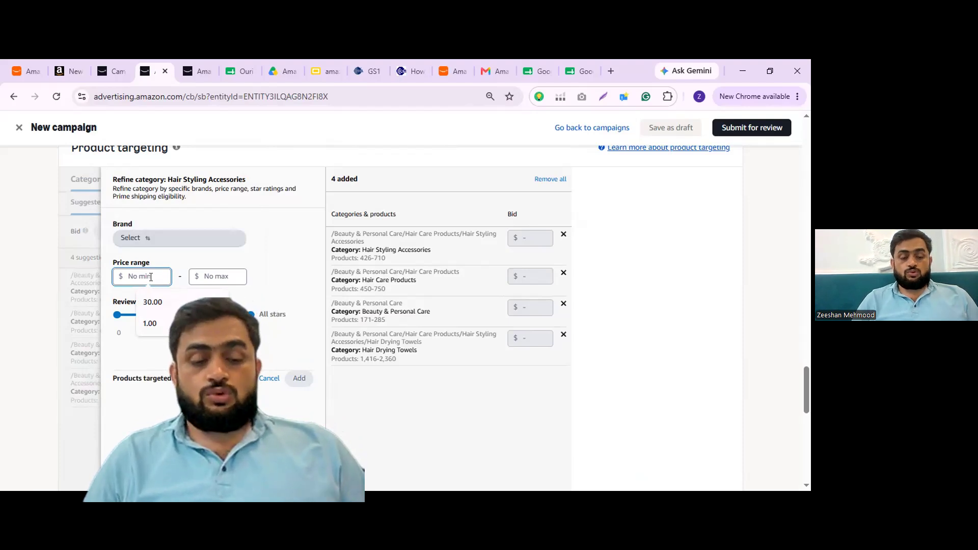
pyautogui.write('29.99')
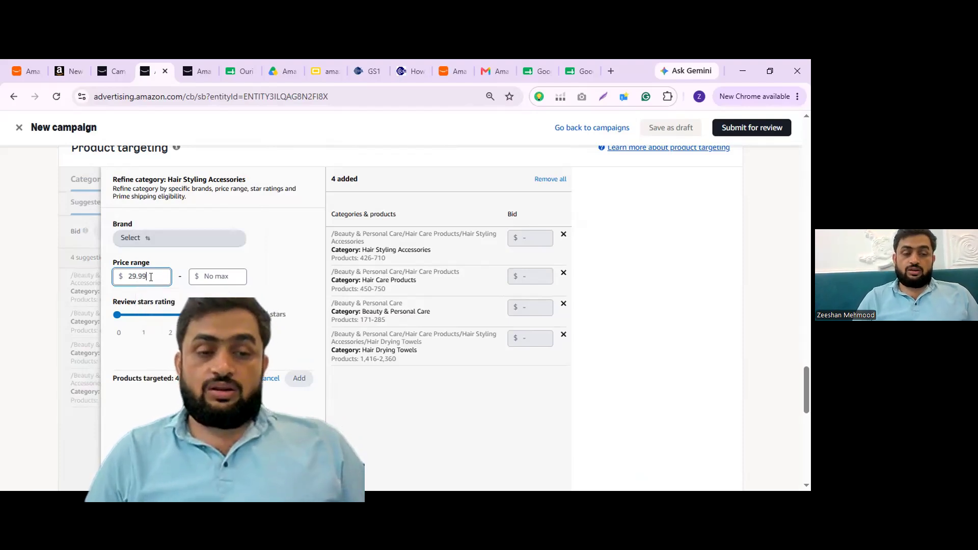
pyautogui.click(175, 265)
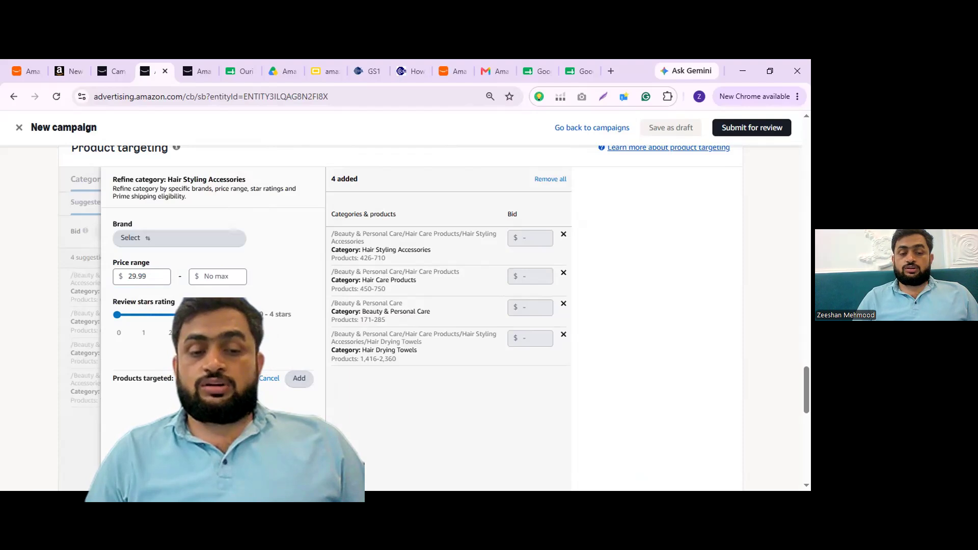
pyautogui.doubleClick(184, 379)
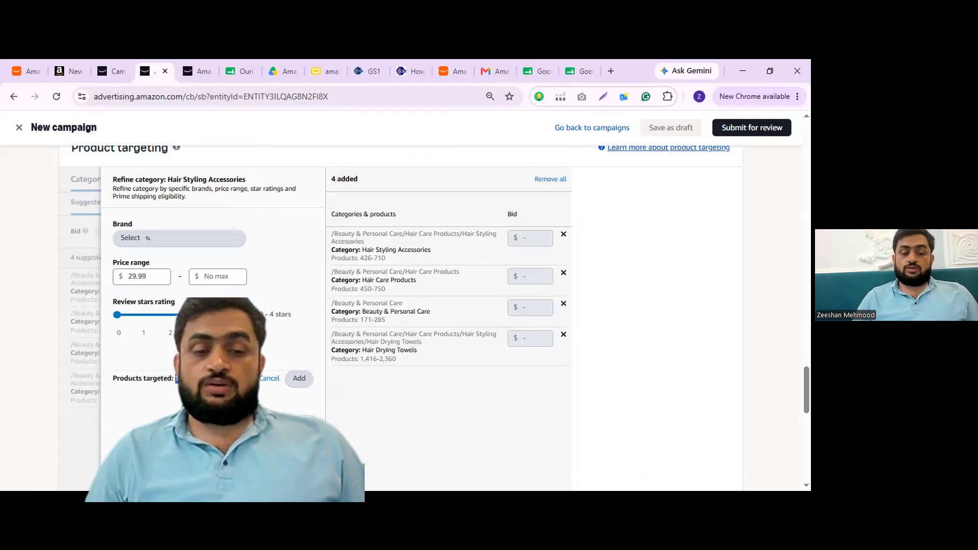
pyautogui.click(204, 380)
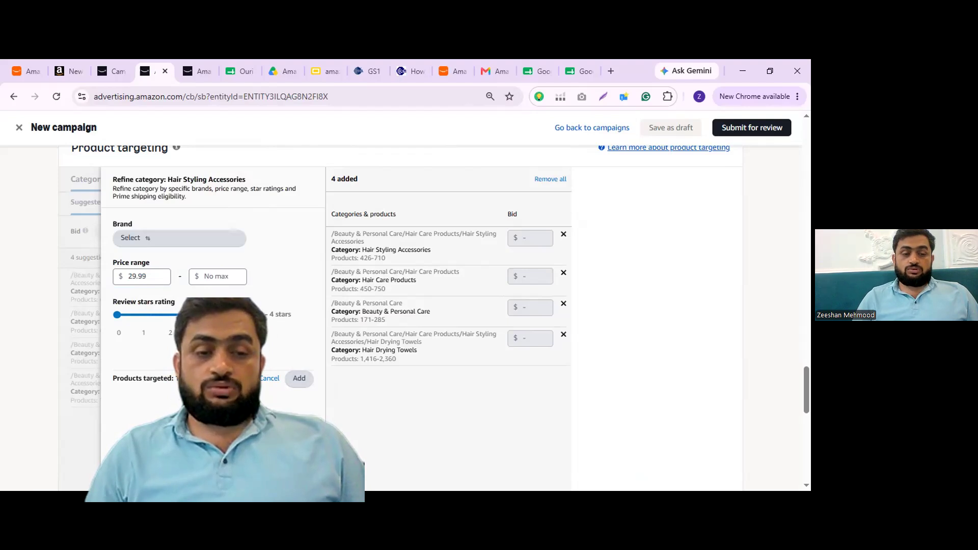
# Set the minimum price to $1.00, add the refined Hair Styling Accessories category as a target and close the refinement
pyautogui.click(163, 277)
pyautogui.doubleClick(163, 276)
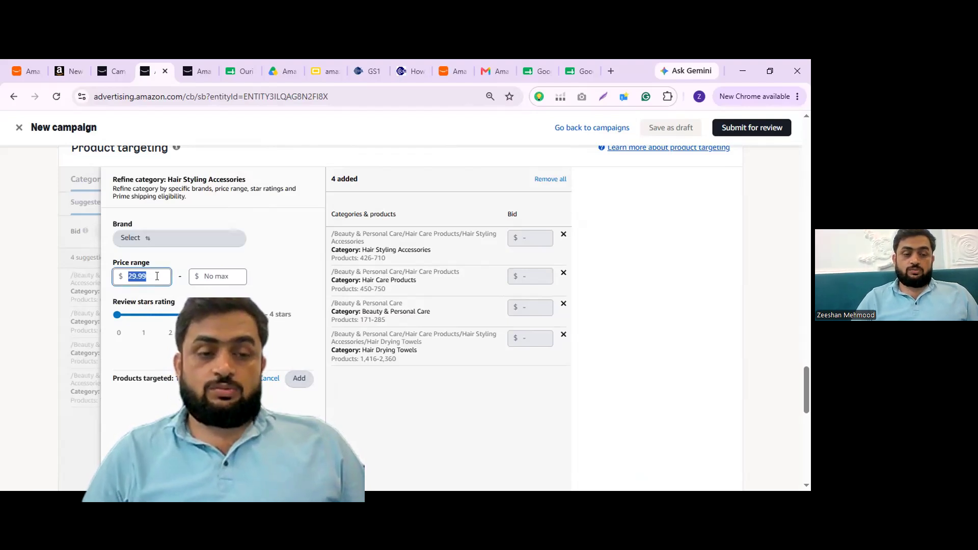
pyautogui.write('1')
pyautogui.click(193, 258)
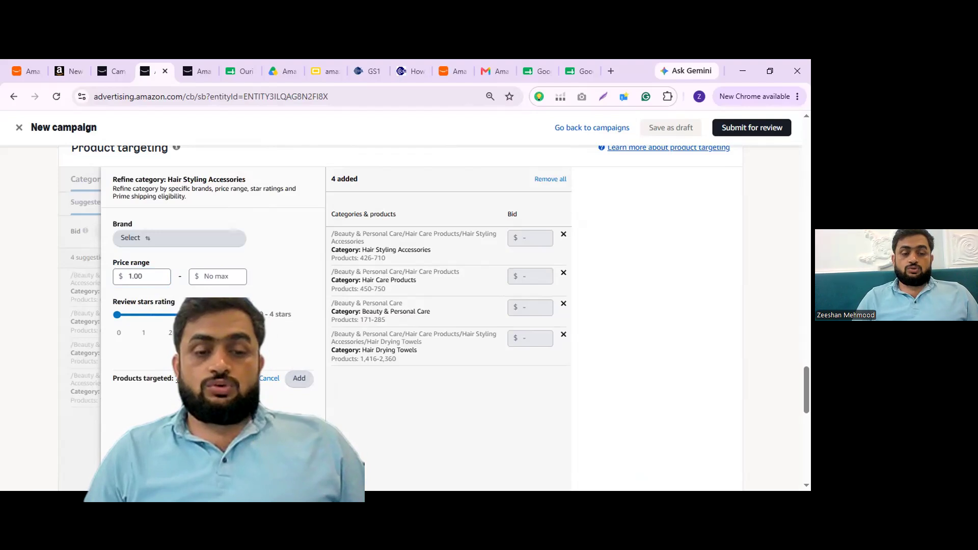
pyautogui.click(308, 378)
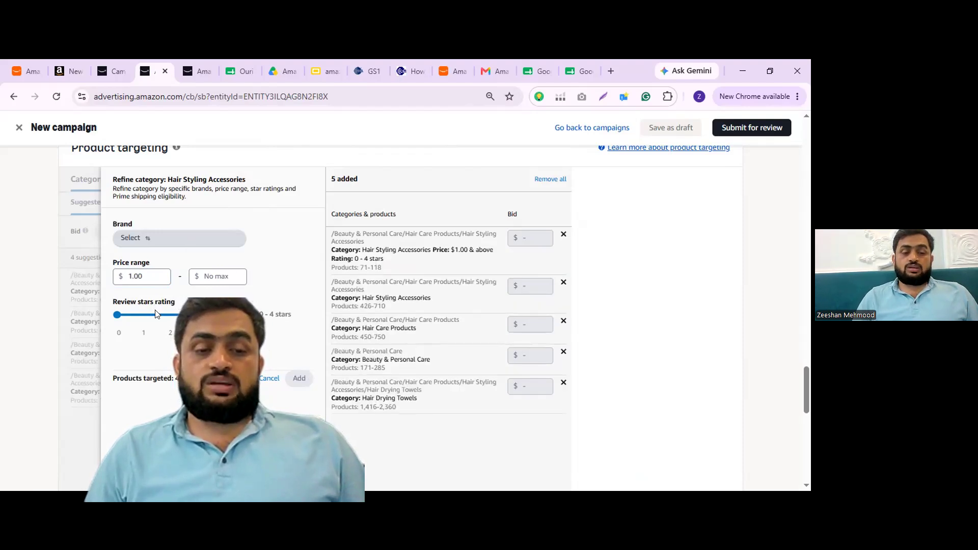
pyautogui.scroll(1, 155, 314)
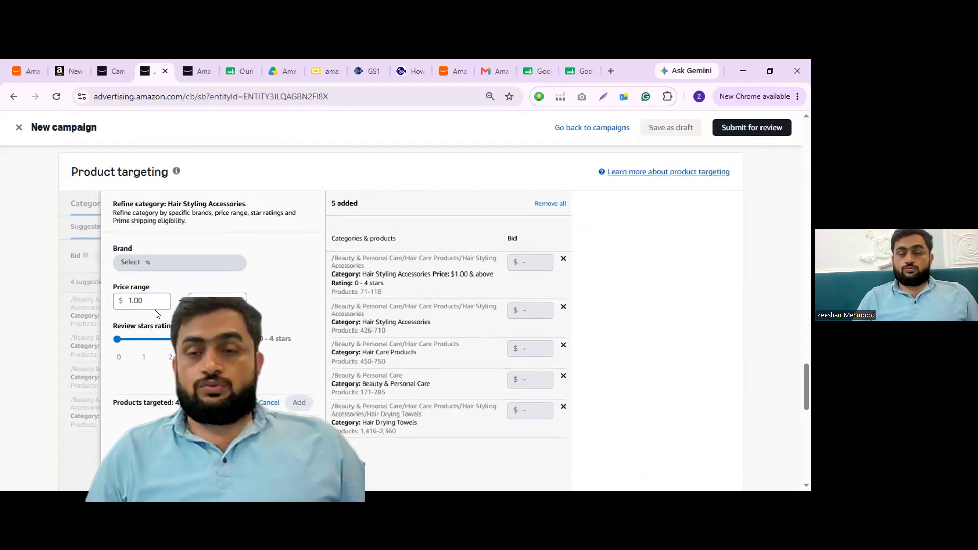
pyautogui.scroll(1, 155, 314)
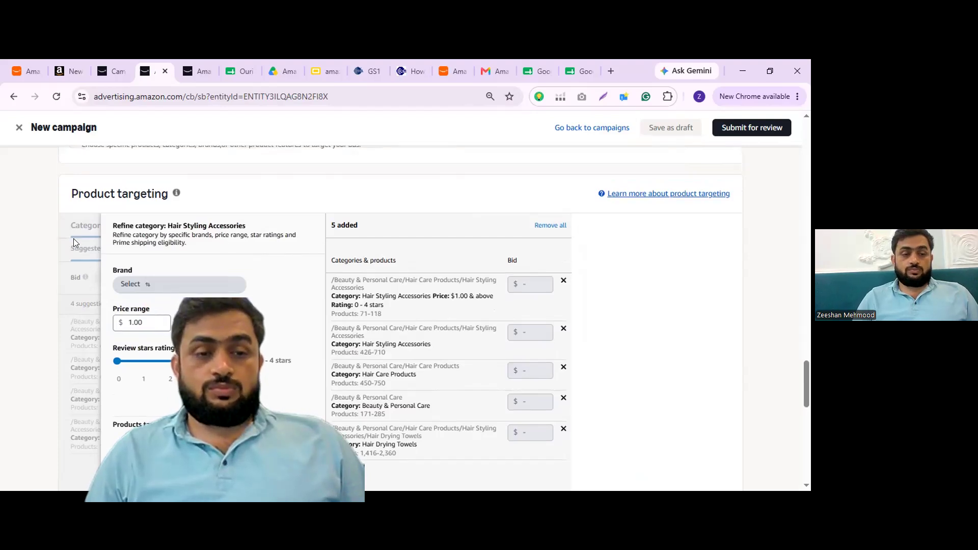
pyautogui.scroll(3, 73, 239)
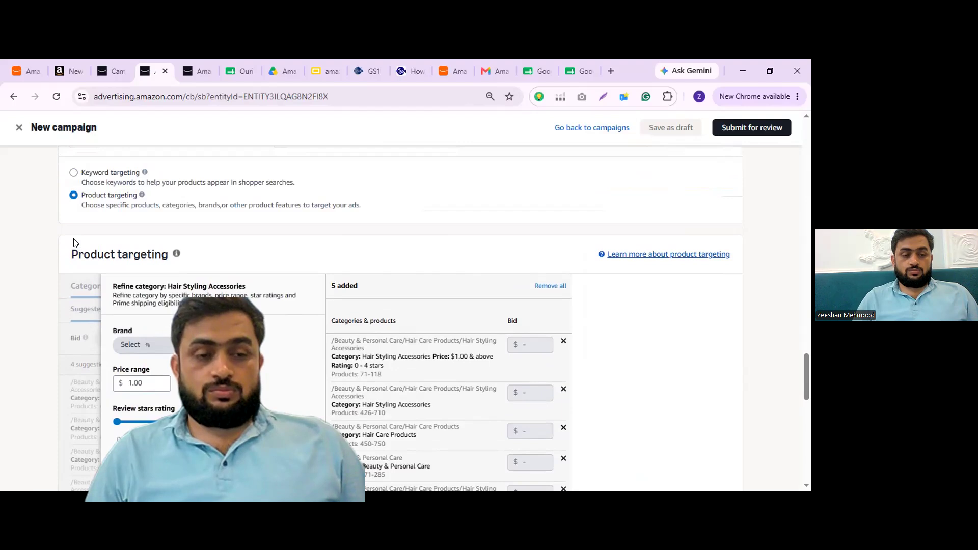
pyautogui.scroll(-5, 73, 243)
pyautogui.scroll(-1, 276, 350)
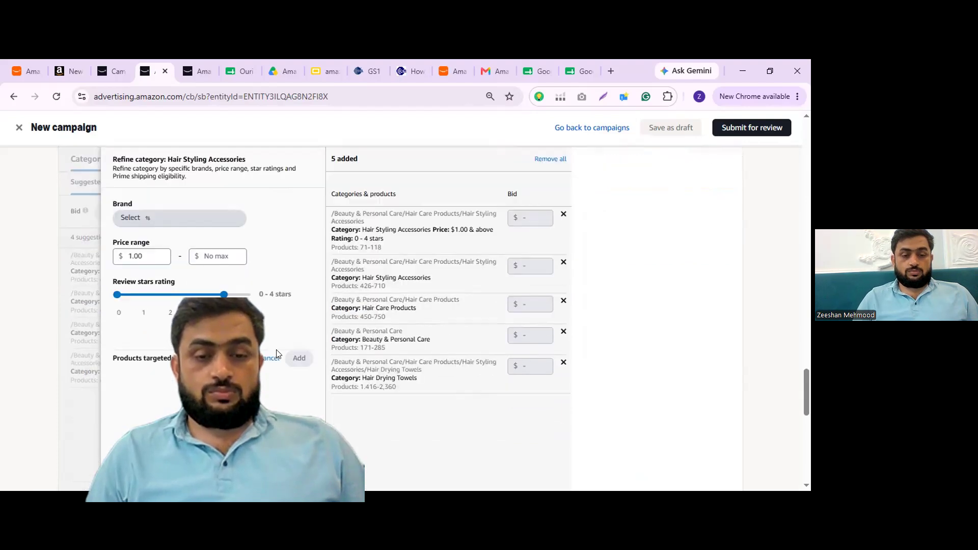
pyautogui.click(274, 357)
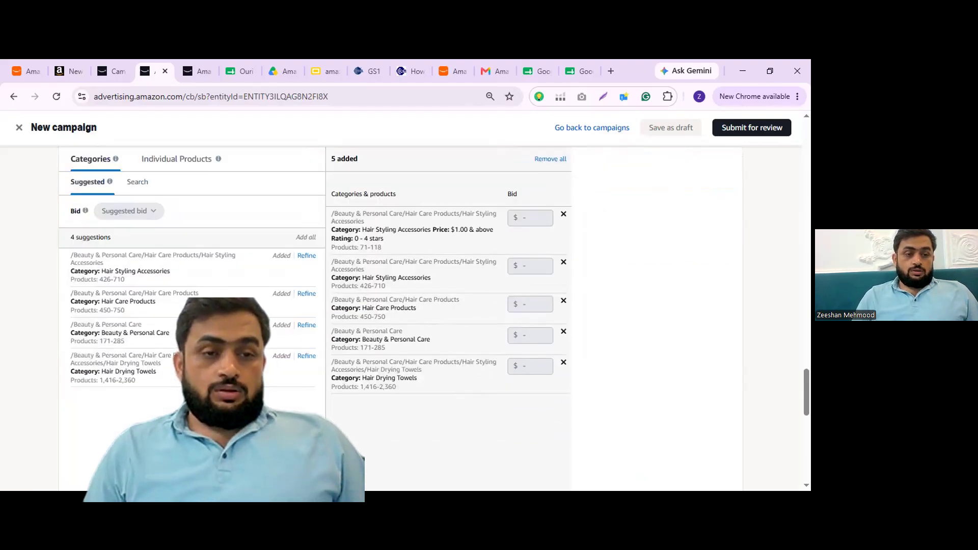
# Add all suggested individual products as targets
pyautogui.scroll(1, 193, 254)
pyautogui.moveTo(77, 220)
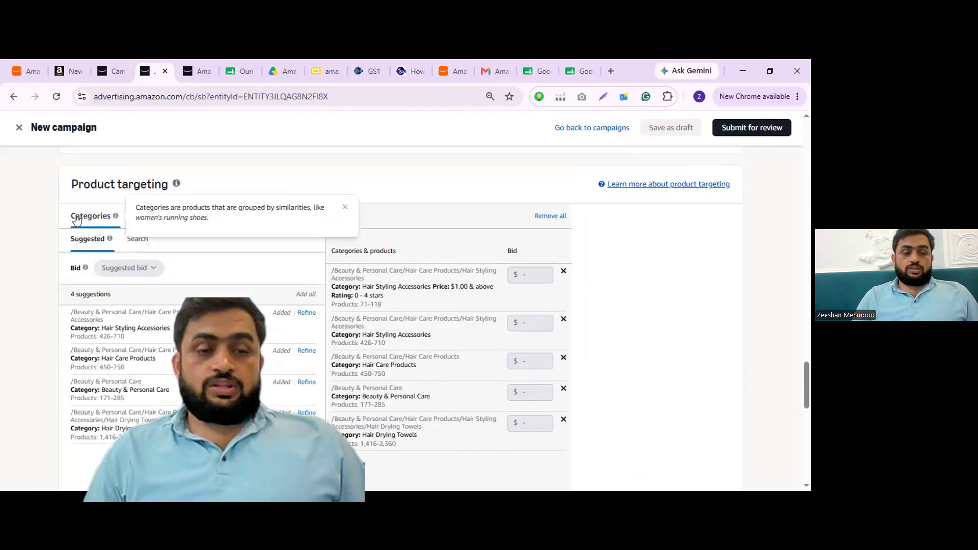
pyautogui.click(197, 218)
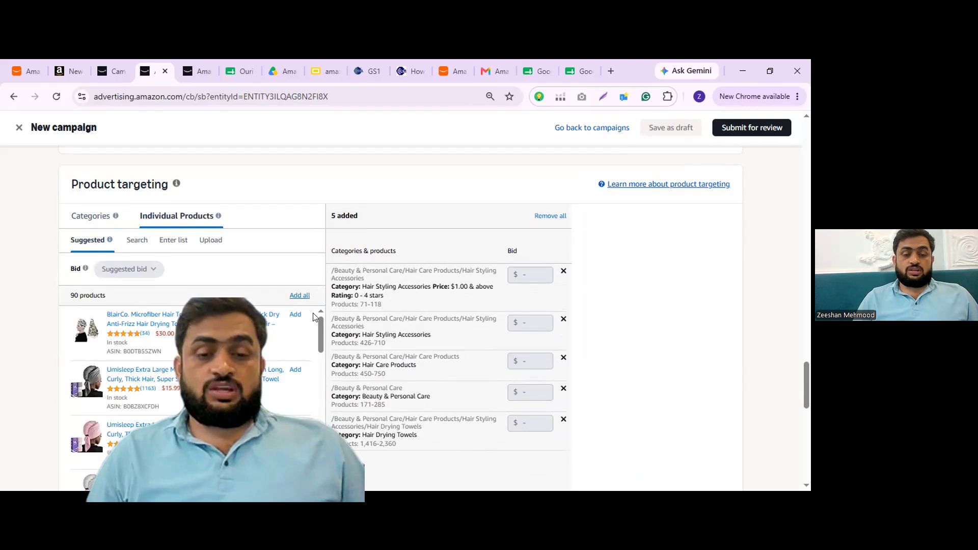
pyautogui.scroll(-5, 308, 313)
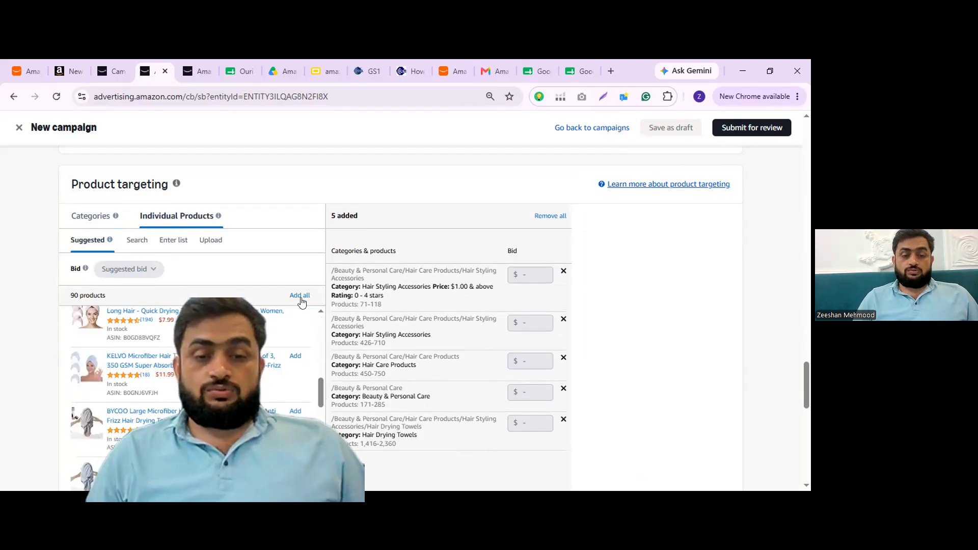
pyautogui.click(301, 297)
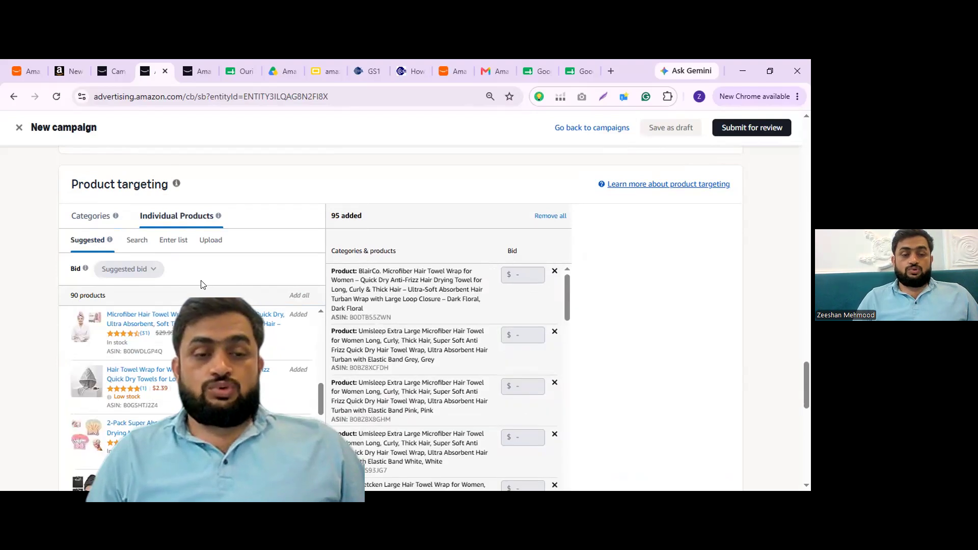
# Remove all added categories and products from the campaign's targets
pyautogui.moveTo(523, 274)
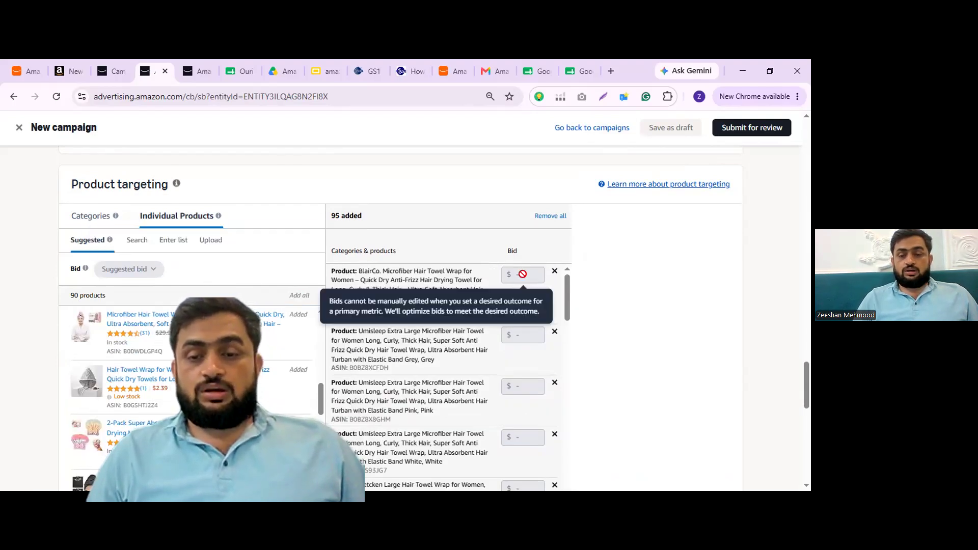
pyautogui.click(550, 216)
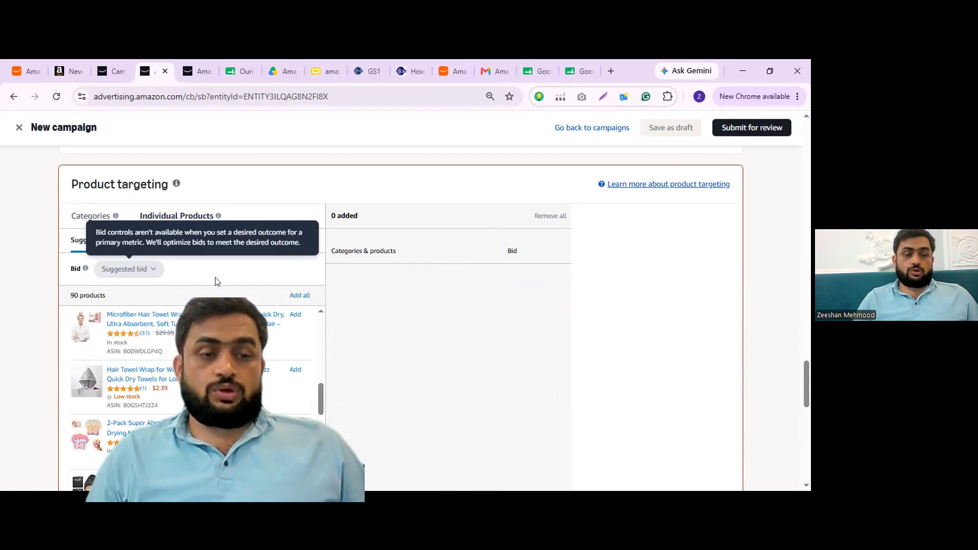
pyautogui.scroll(1, 217, 282)
pyautogui.scroll(1, 217, 282)
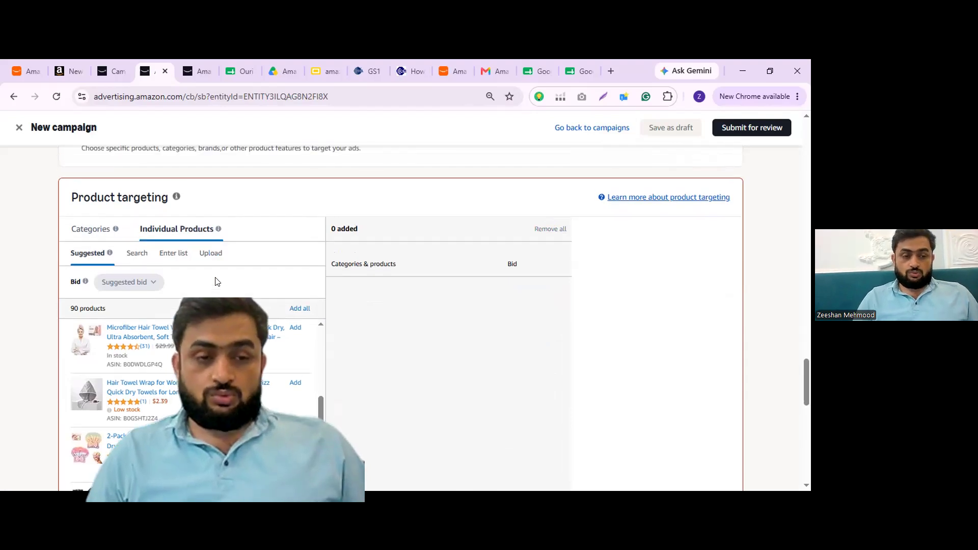
pyautogui.moveTo(148, 281)
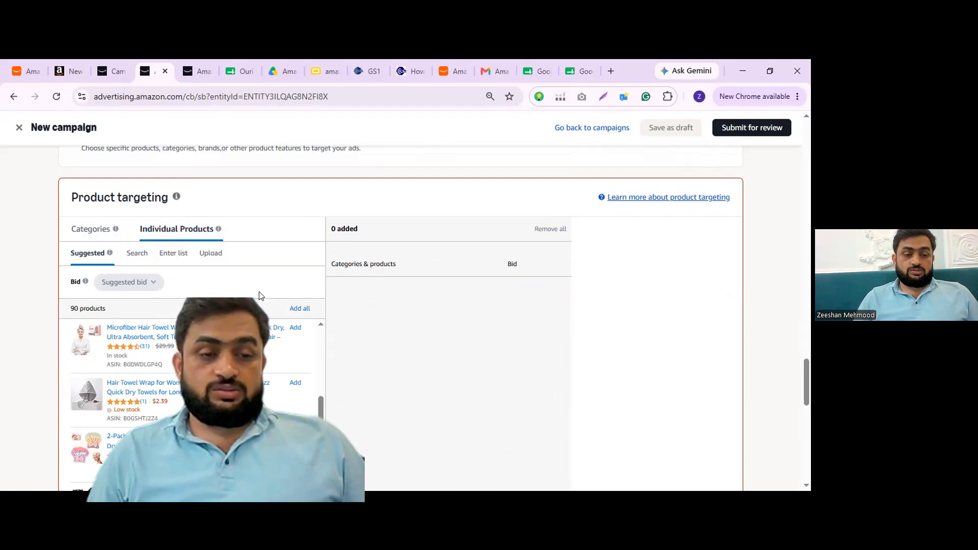
# View the ASIN list entry for individual products, and download the CSV template for uploading product targets
pyautogui.click(168, 250)
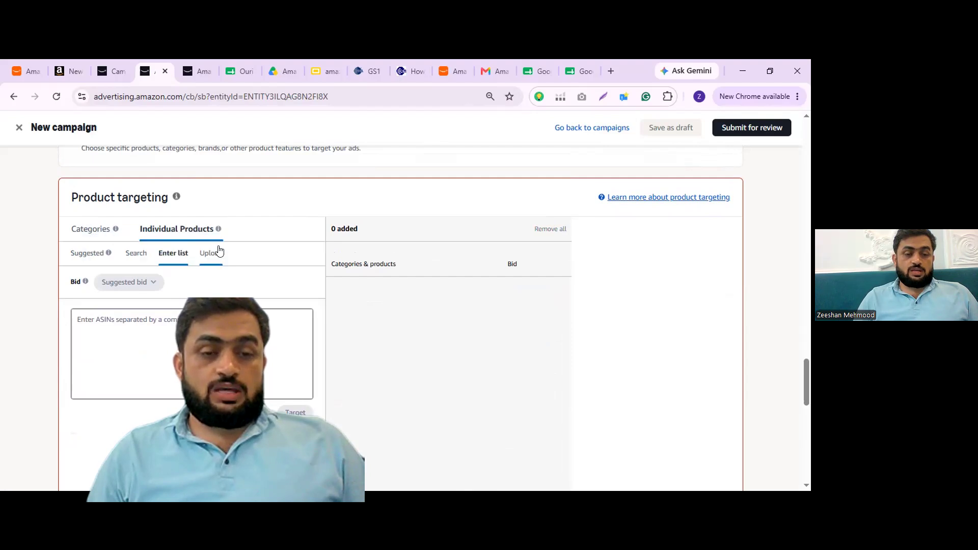
pyautogui.click(204, 351)
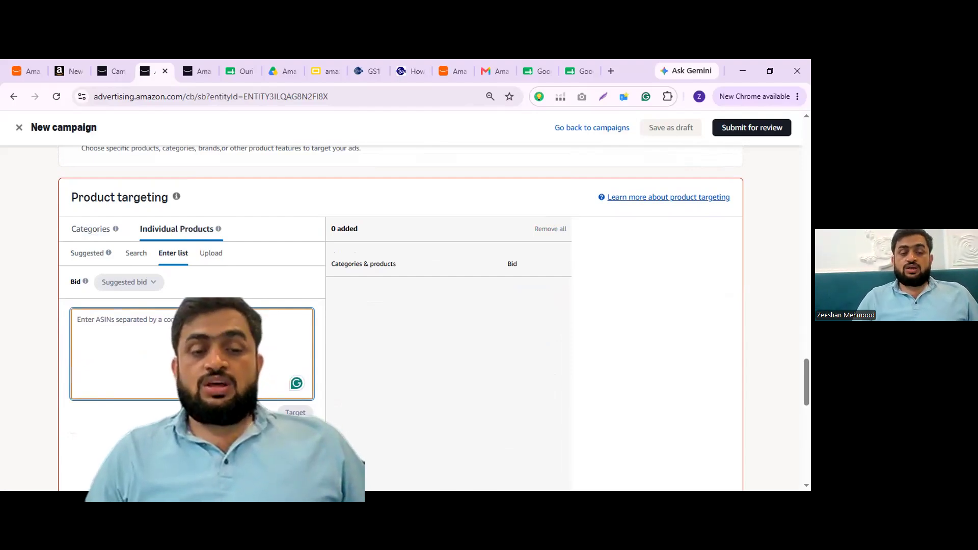
pyautogui.click(213, 259)
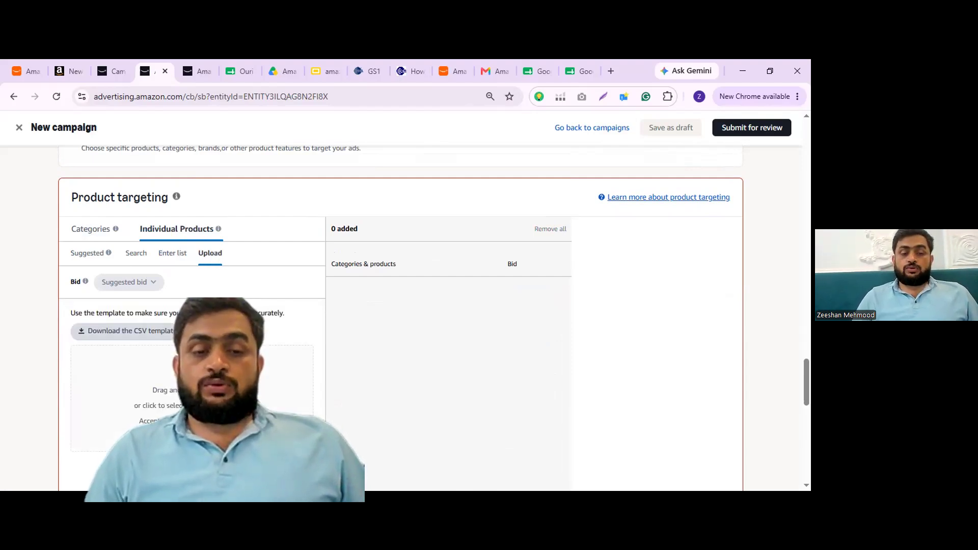
pyautogui.click(137, 331)
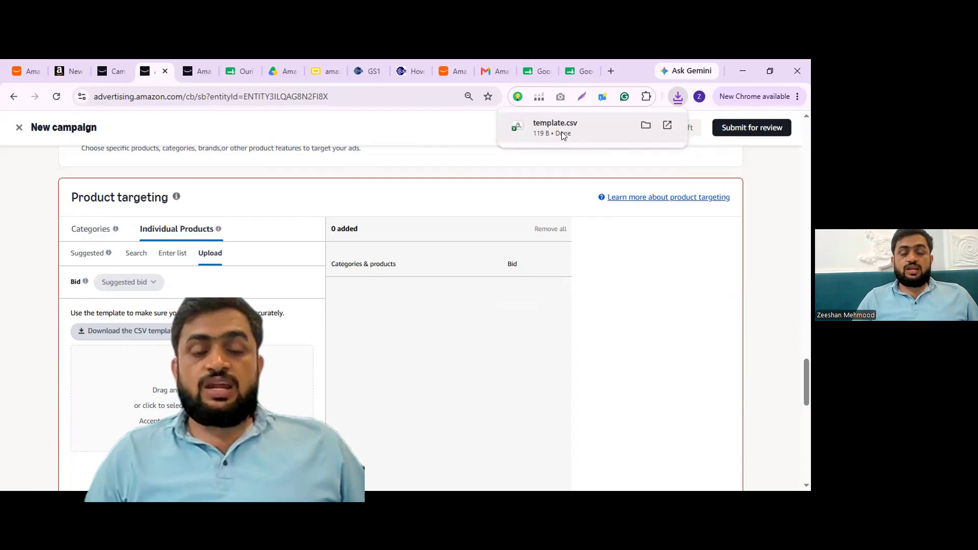
# Expand the optional negative product targeting section with its brand exclusions
pyautogui.scroll(-1, 401, 316)
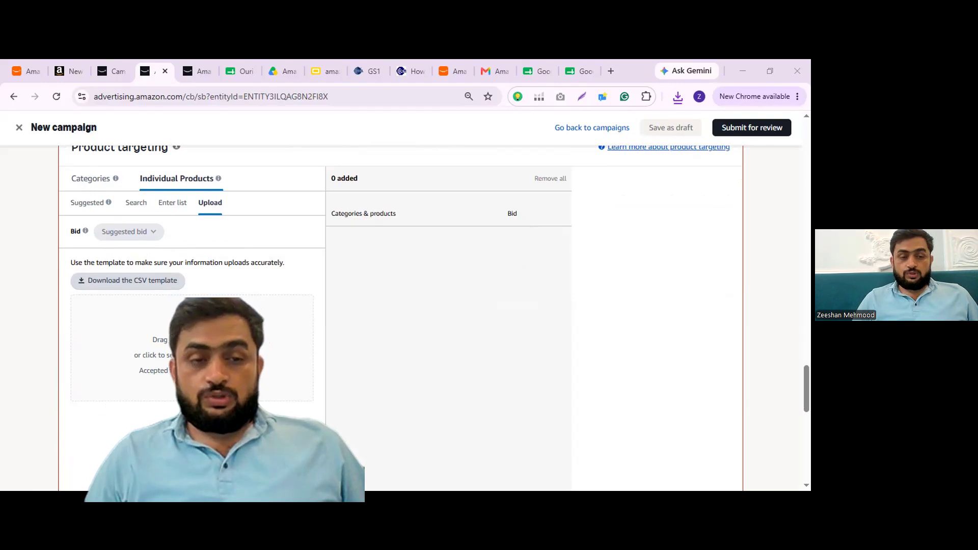
pyautogui.scroll(-5, 92, 201)
pyautogui.click(80, 194)
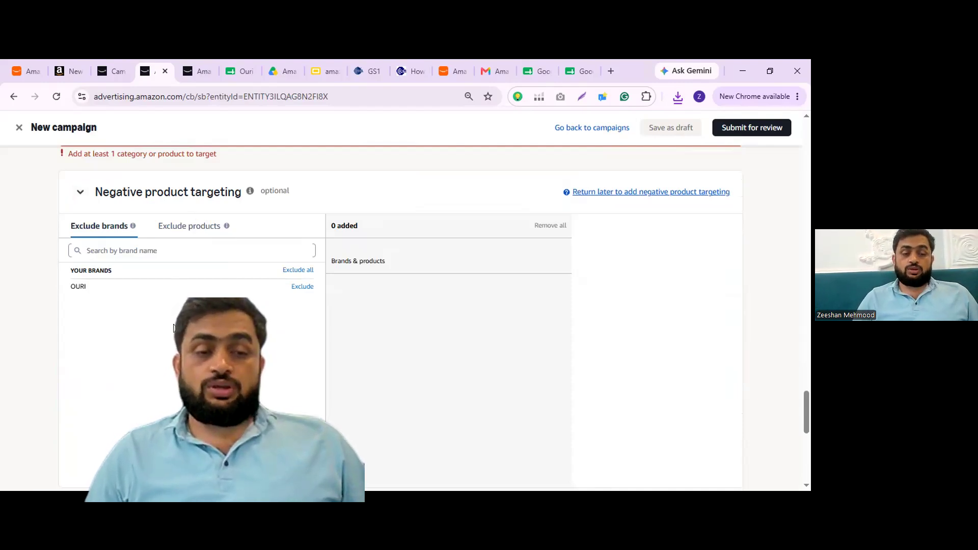
# Set the campaign bid adjustments to not increase bids for an audience
pyautogui.scroll(-4, 173, 328)
pyautogui.scroll(-2, 155, 296)
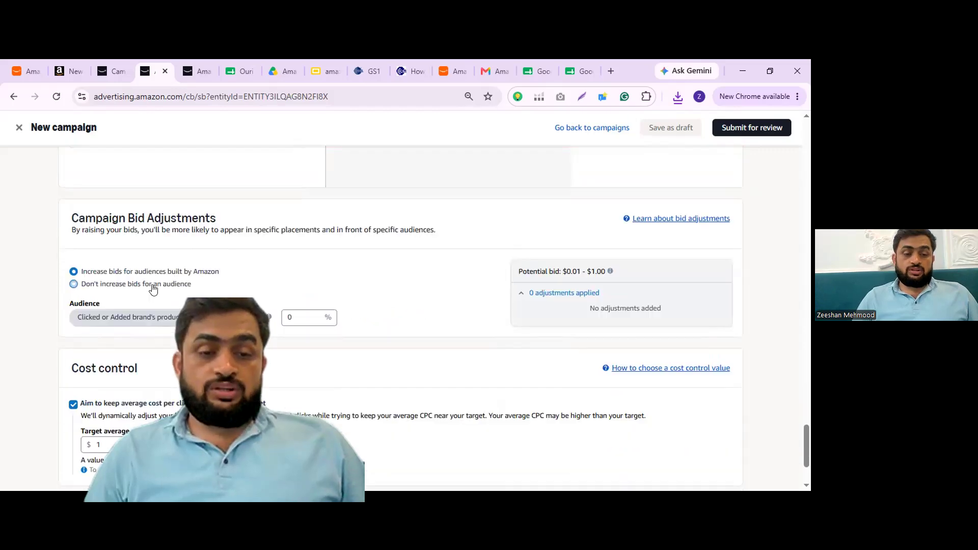
pyautogui.click(153, 289)
# Turn off the cost control option that keeps average cost per click near a target
pyautogui.scroll(-2, 153, 290)
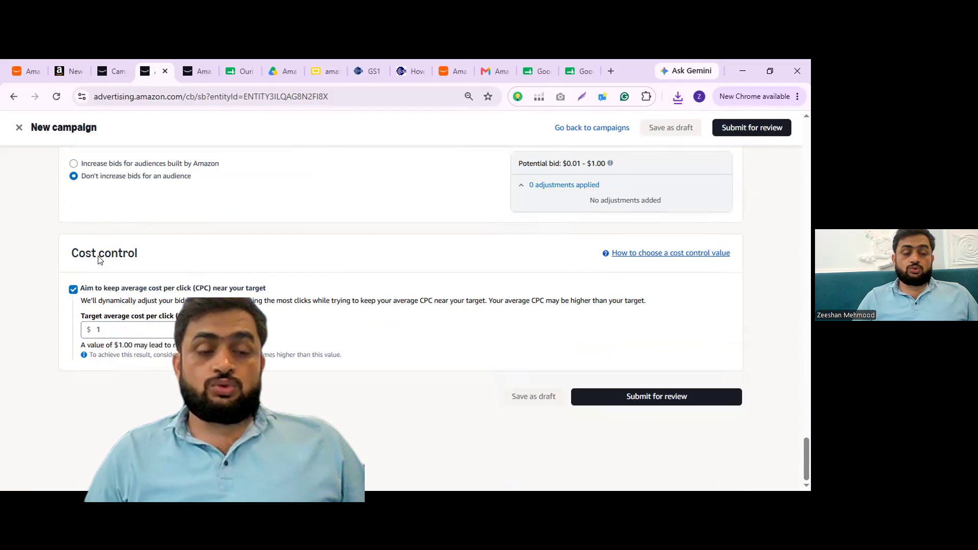
pyautogui.click(73, 291)
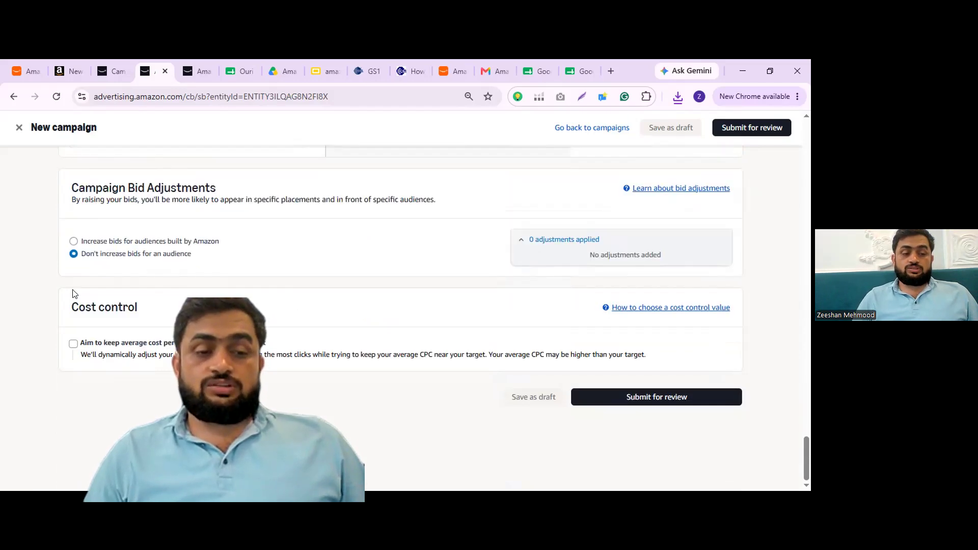
pyautogui.click(74, 344)
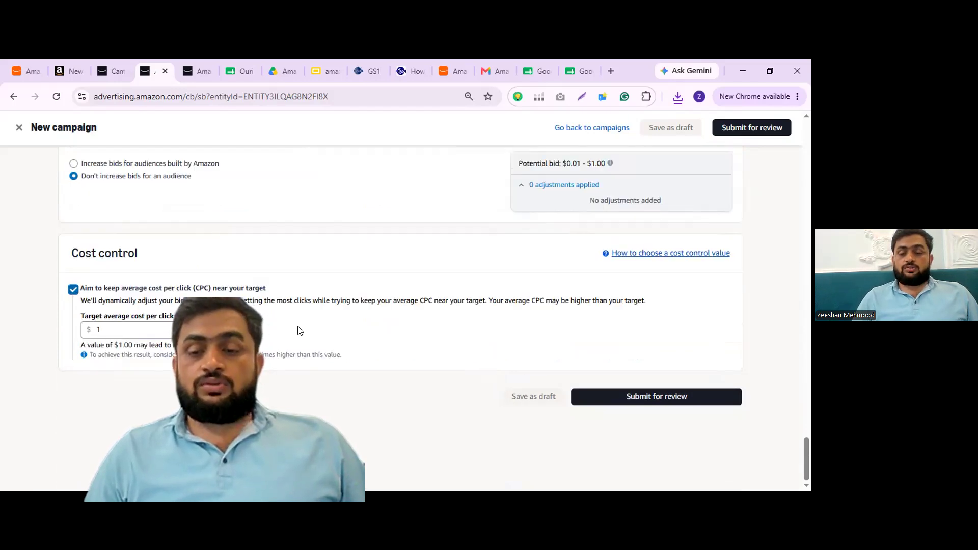
pyautogui.click(73, 289)
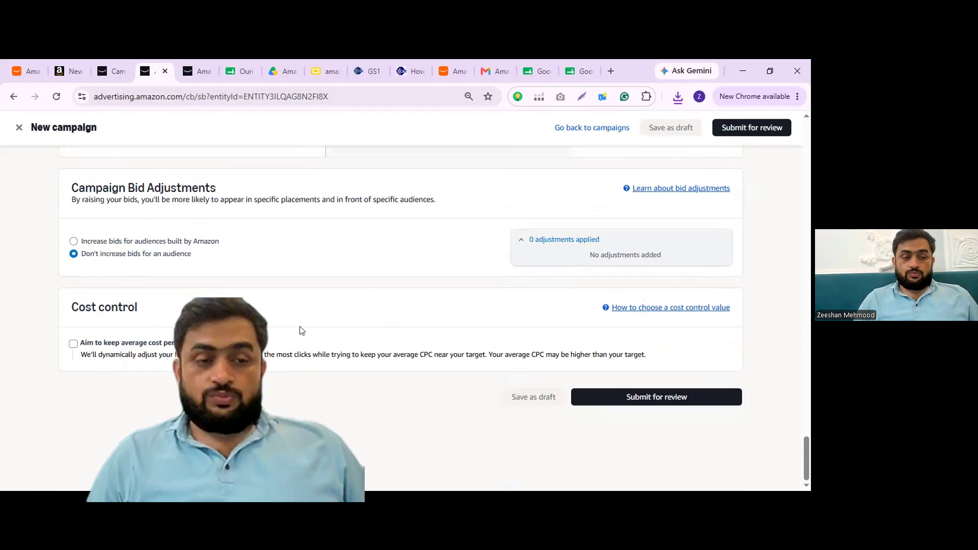
# Set the campaign's daily budget to $10 in the settings
pyautogui.scroll(20, 301, 330)
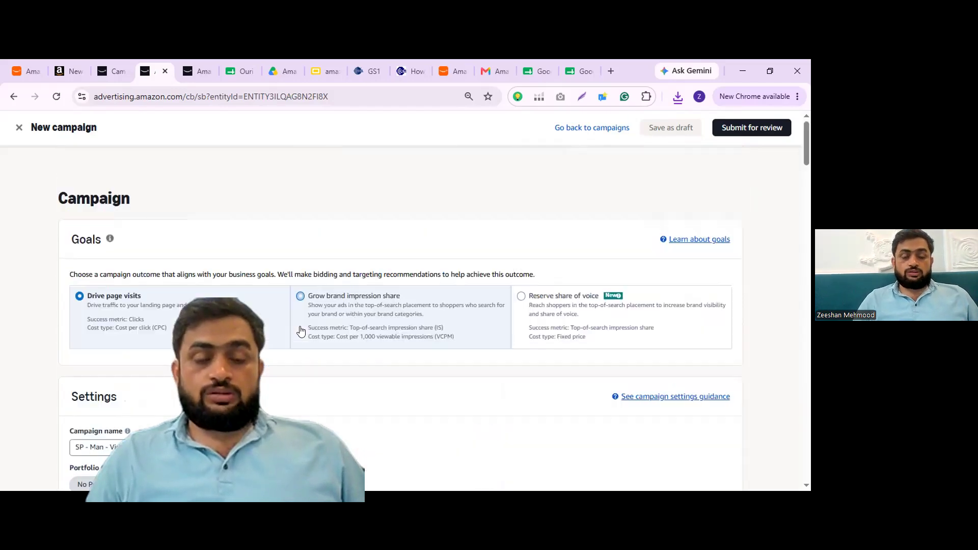
pyautogui.scroll(-8, 301, 331)
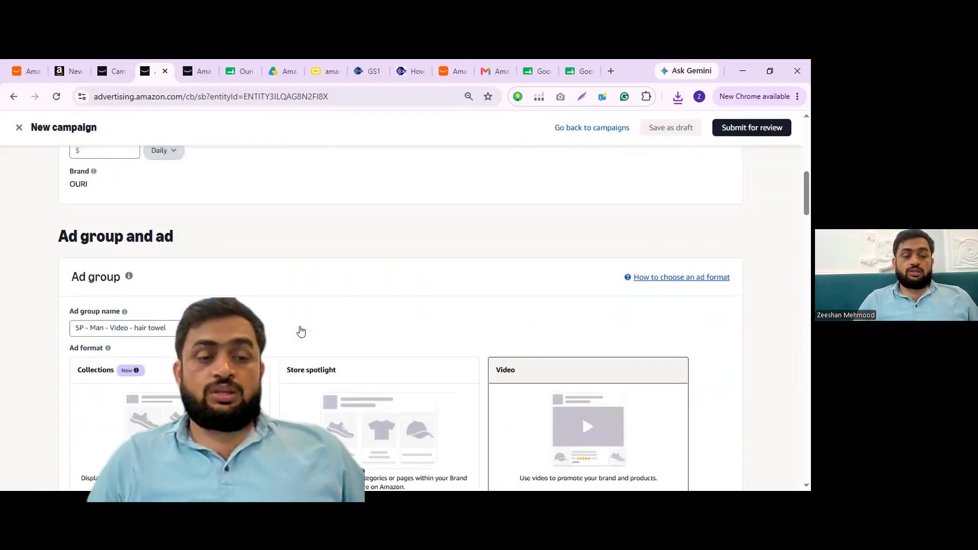
pyautogui.scroll(1, 144, 276)
pyautogui.scroll(1, 111, 249)
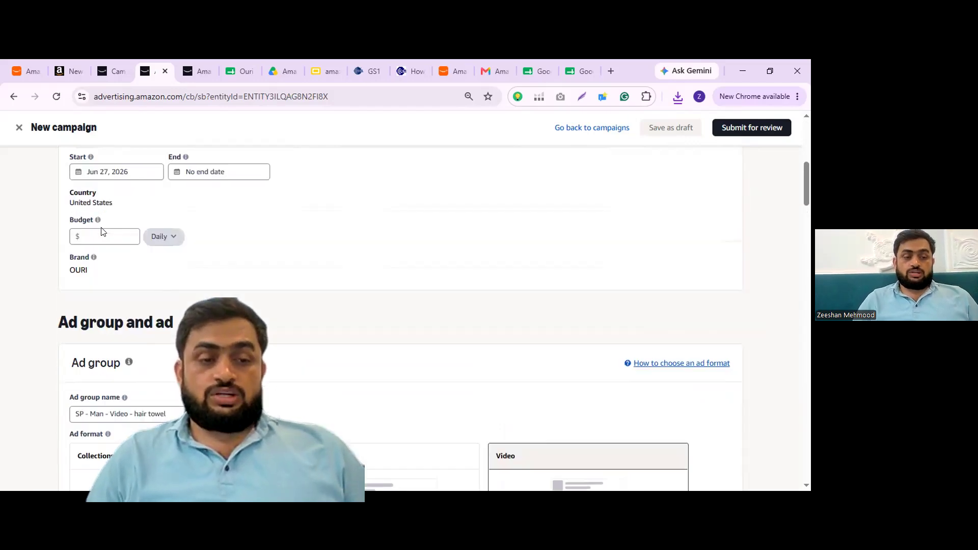
pyautogui.click(102, 232)
pyautogui.write('10')
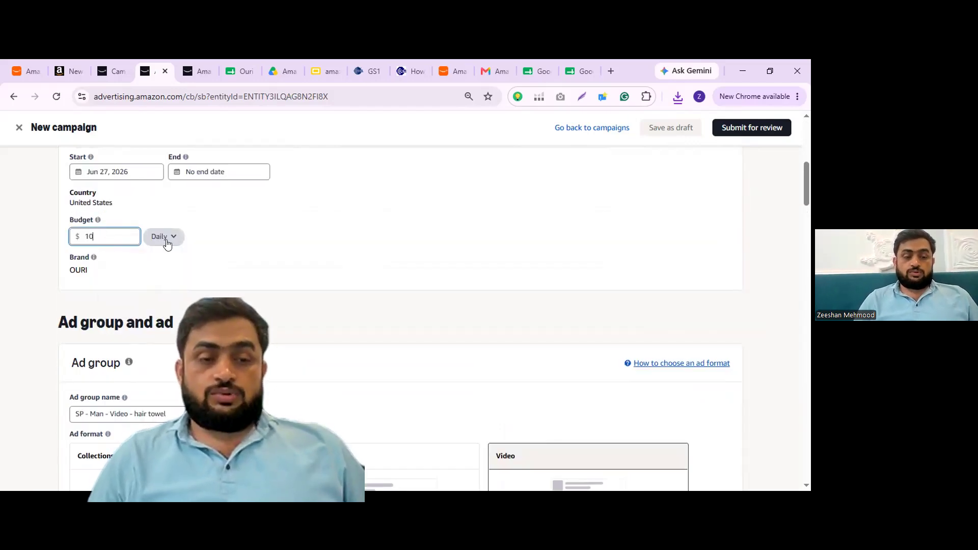
pyautogui.click(218, 275)
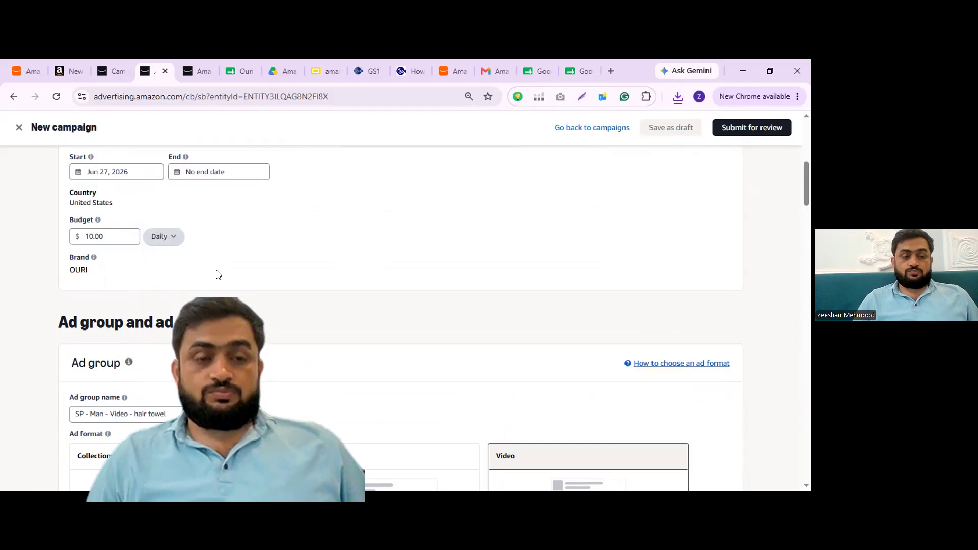
# Review the ad group and ad sections, and compare the category and individual product options under product targeting
pyautogui.scroll(-2, 218, 274)
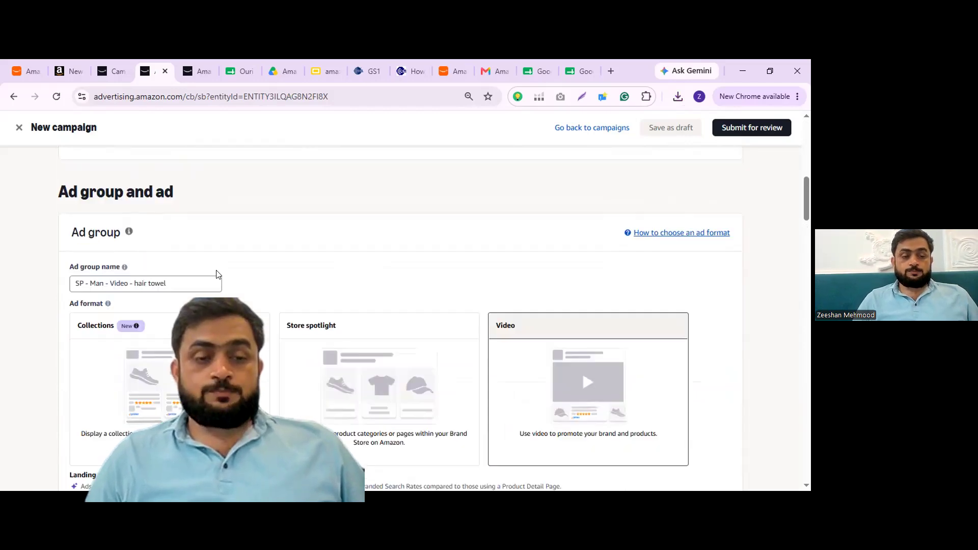
pyautogui.scroll(-1, 218, 274)
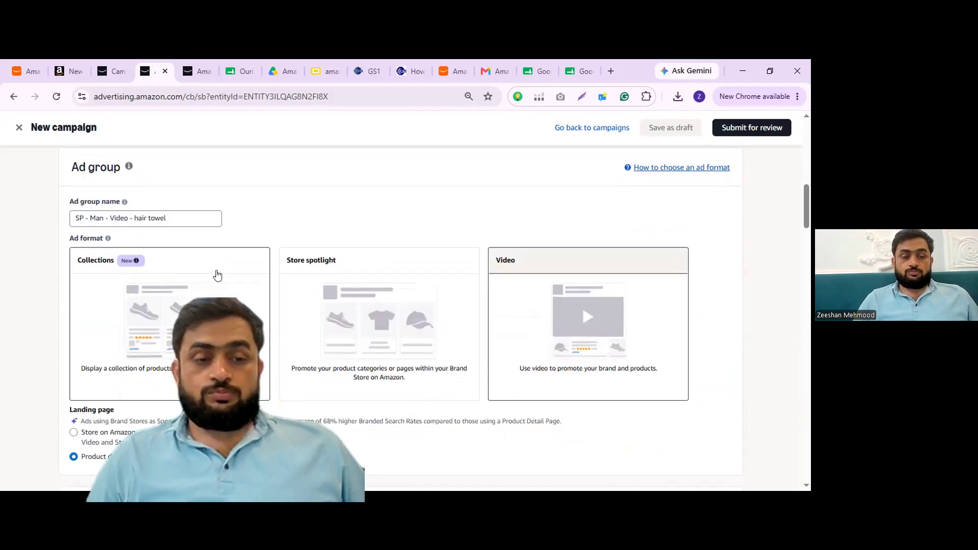
pyautogui.scroll(-4, 218, 275)
pyautogui.scroll(-5, 218, 275)
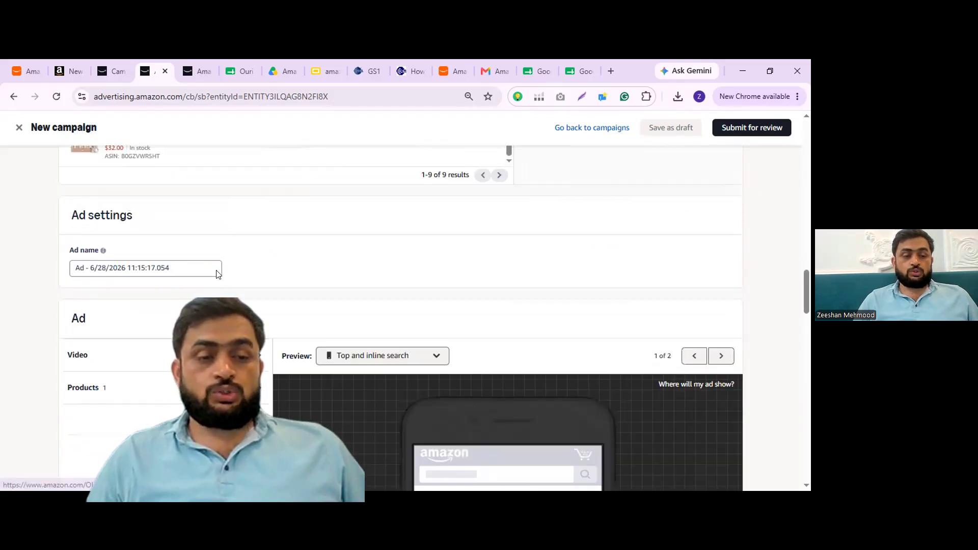
pyautogui.scroll(-5, 218, 274)
pyautogui.scroll(-2, 217, 274)
pyautogui.scroll(-2, 109, 221)
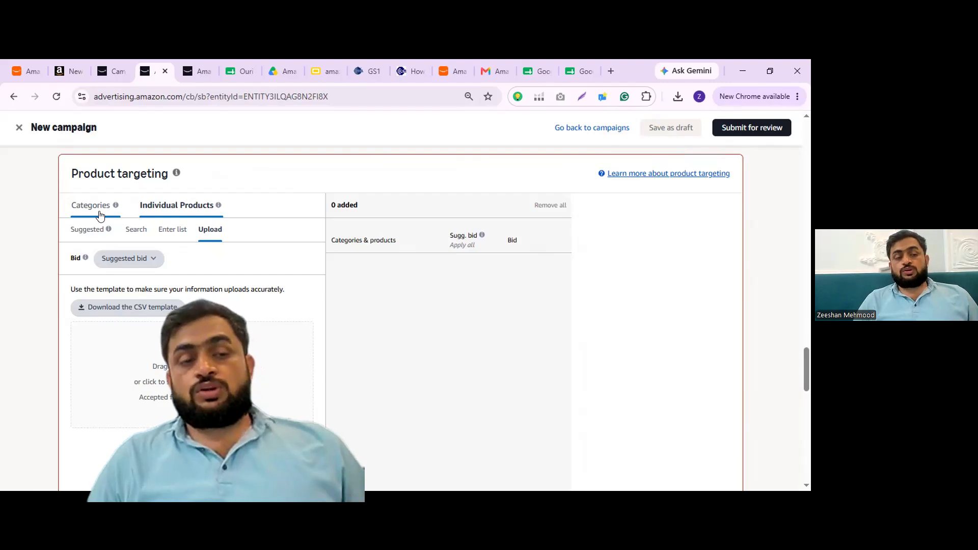
pyautogui.click(100, 214)
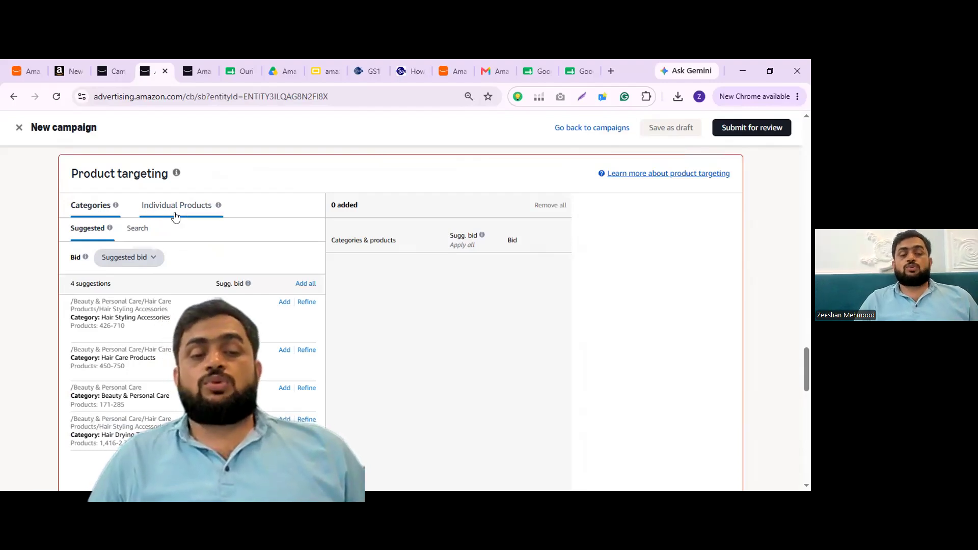
pyautogui.click(175, 217)
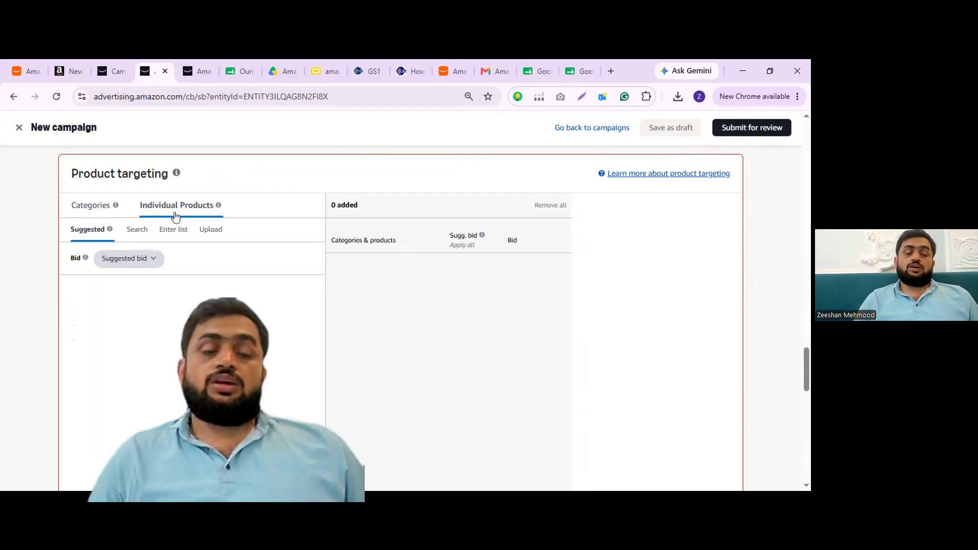
pyautogui.click(89, 207)
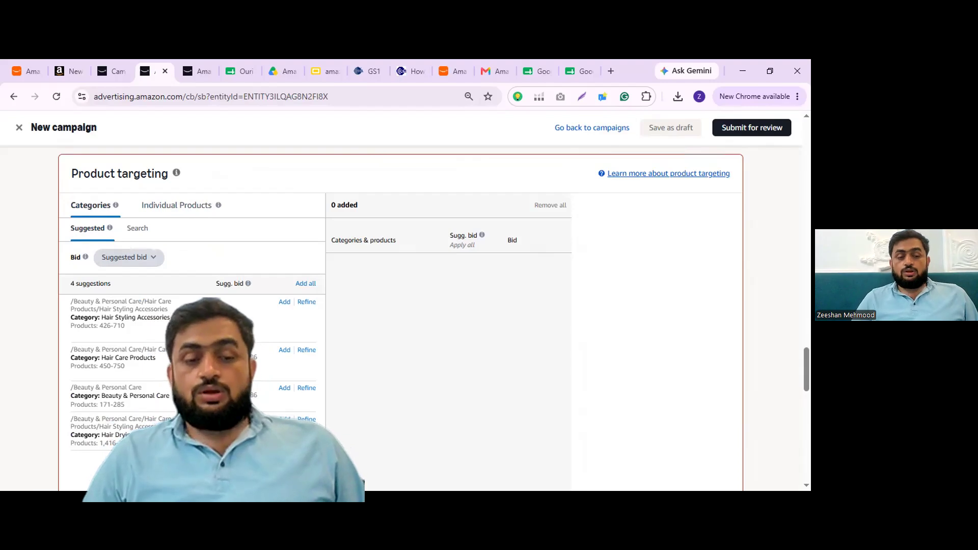
# Look over the negative product targeting and bid adjustment sections, and return to the campaign goals
pyautogui.scroll(-5, 401, 326)
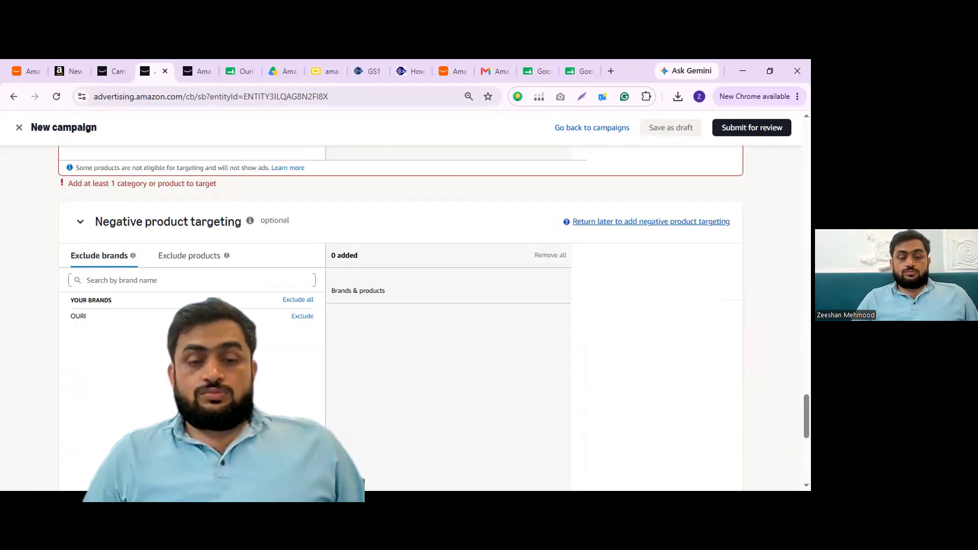
pyautogui.scroll(-6, 356, 291)
pyautogui.scroll(3, 351, 303)
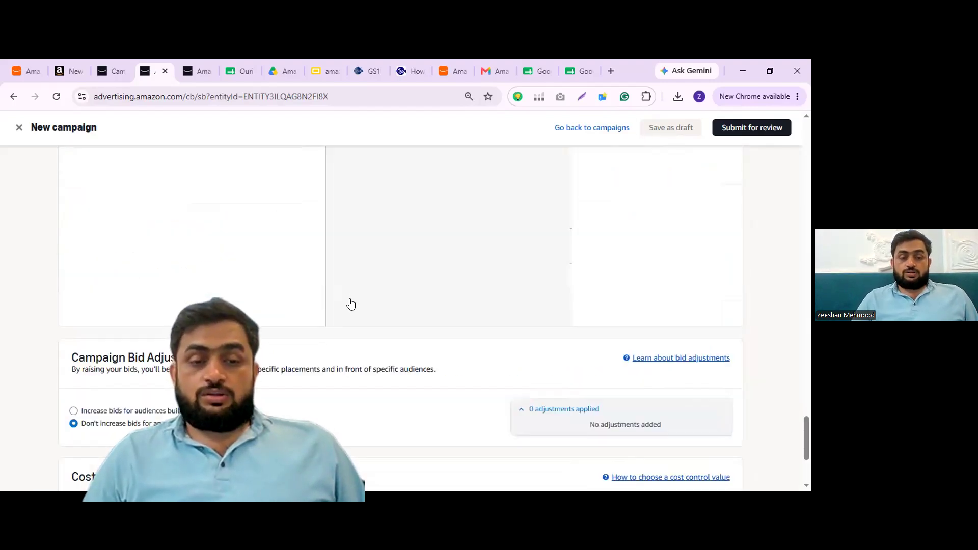
pyautogui.scroll(15, 350, 305)
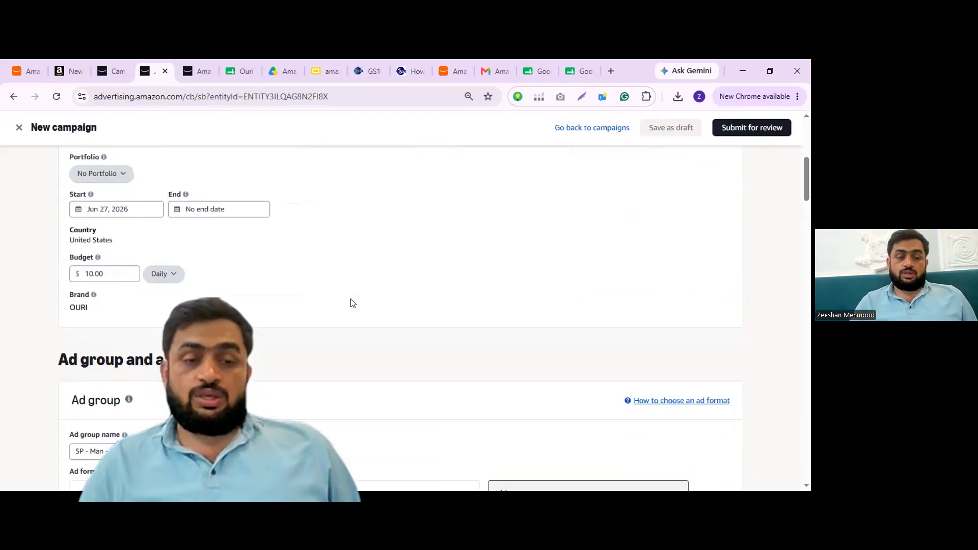
pyautogui.scroll(5, 353, 303)
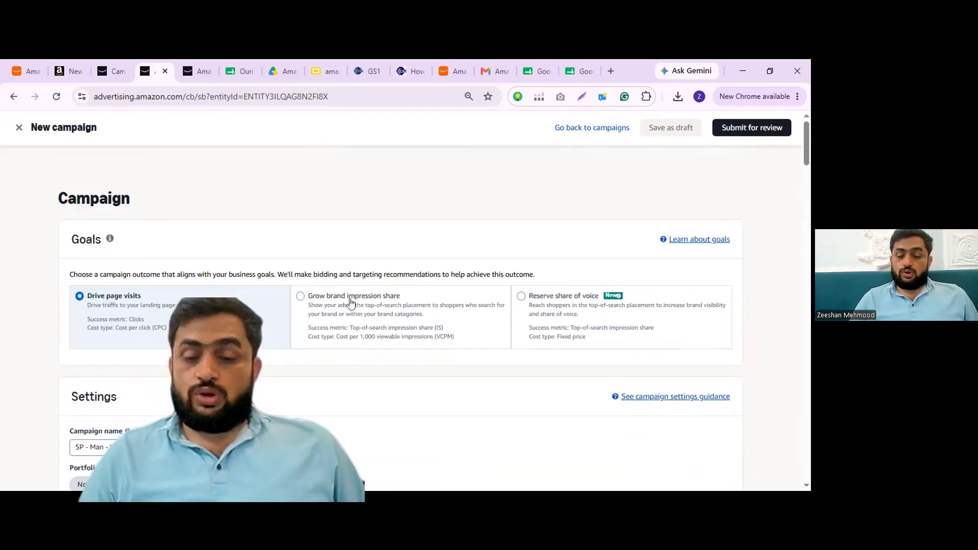